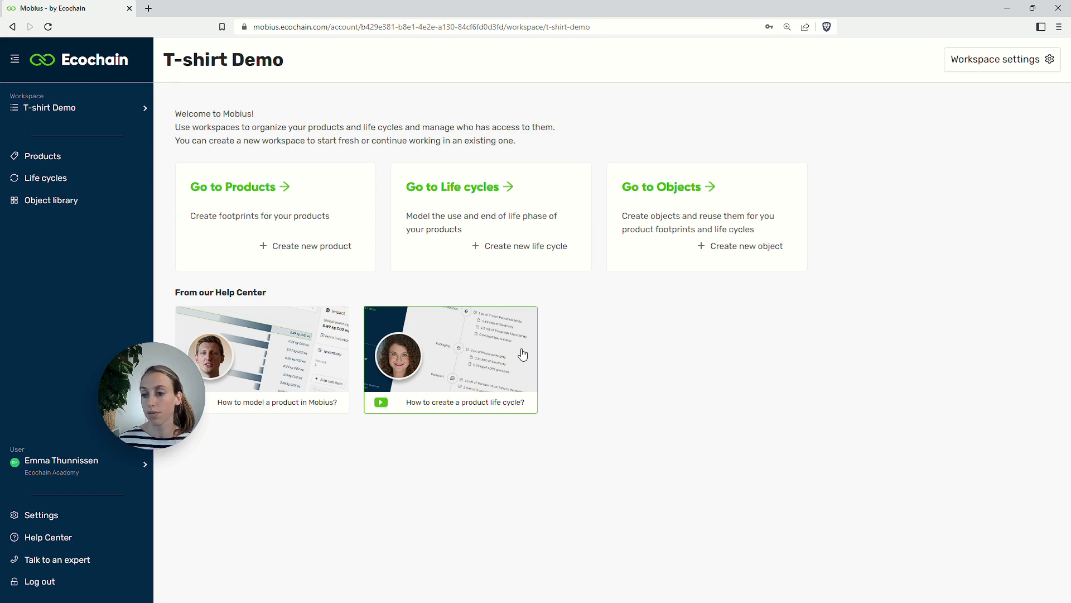
- Open the T-shirt Cotton Black product and examine its inventory tree, including the Plastic packaging item
click(330, 188)
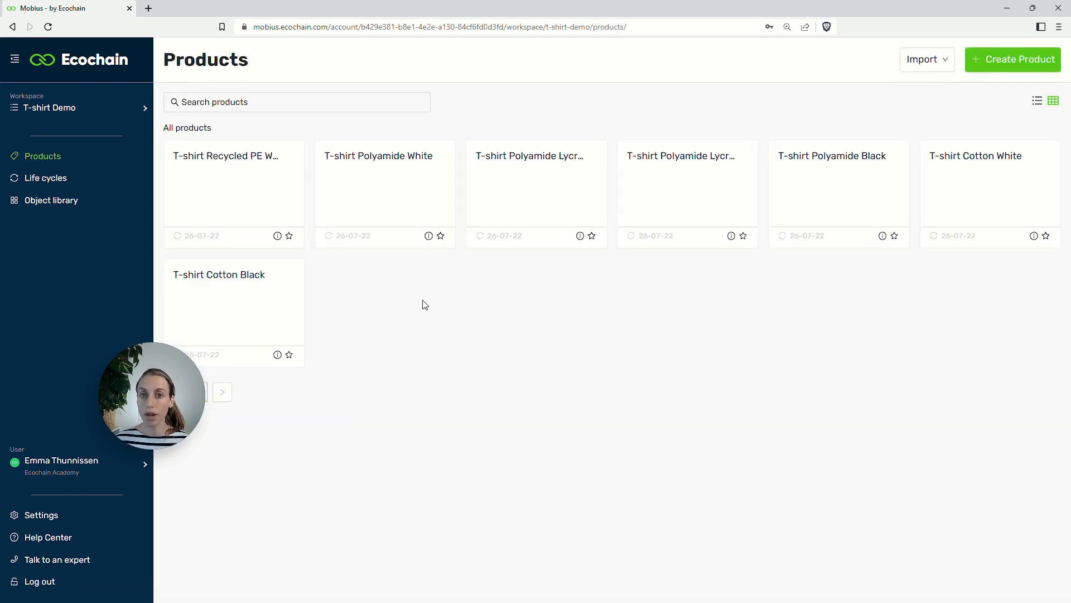
click(207, 307)
scroll(545, 309, down, 3)
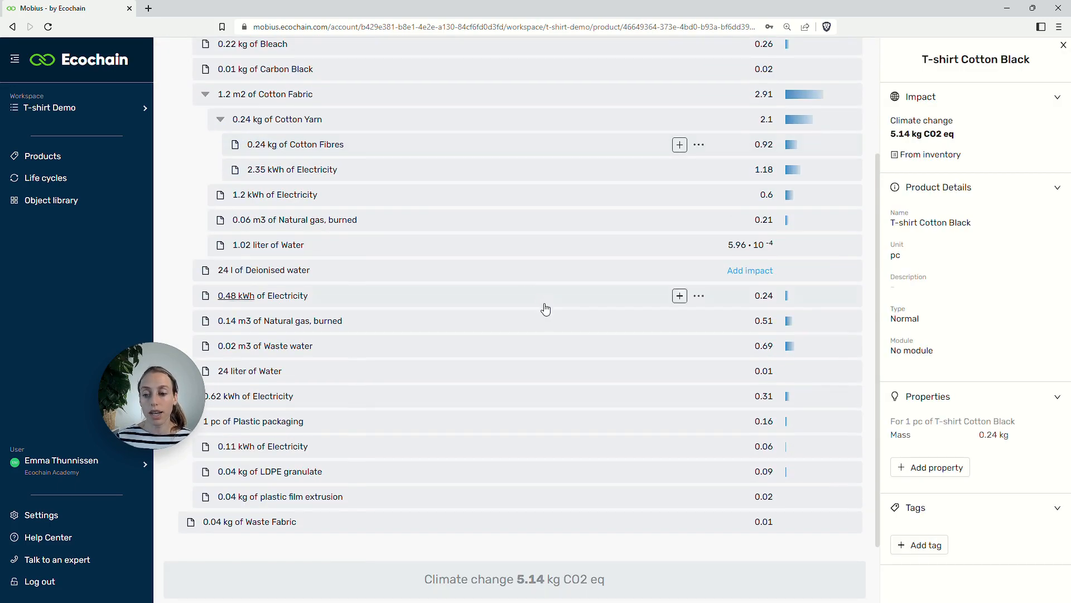
scroll(546, 309, up, 5)
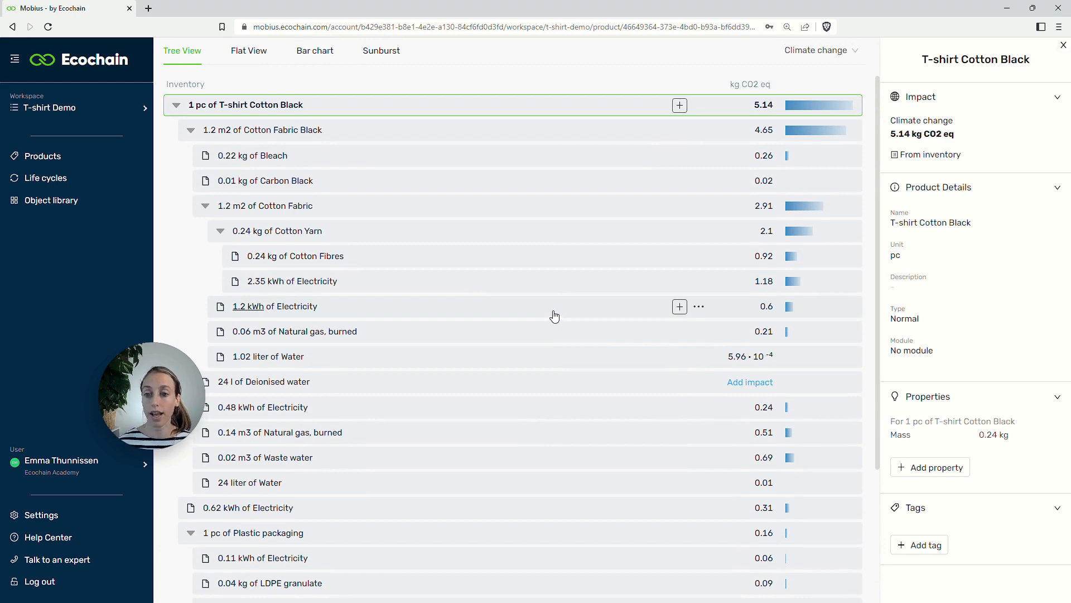
scroll(576, 290, down, 3)
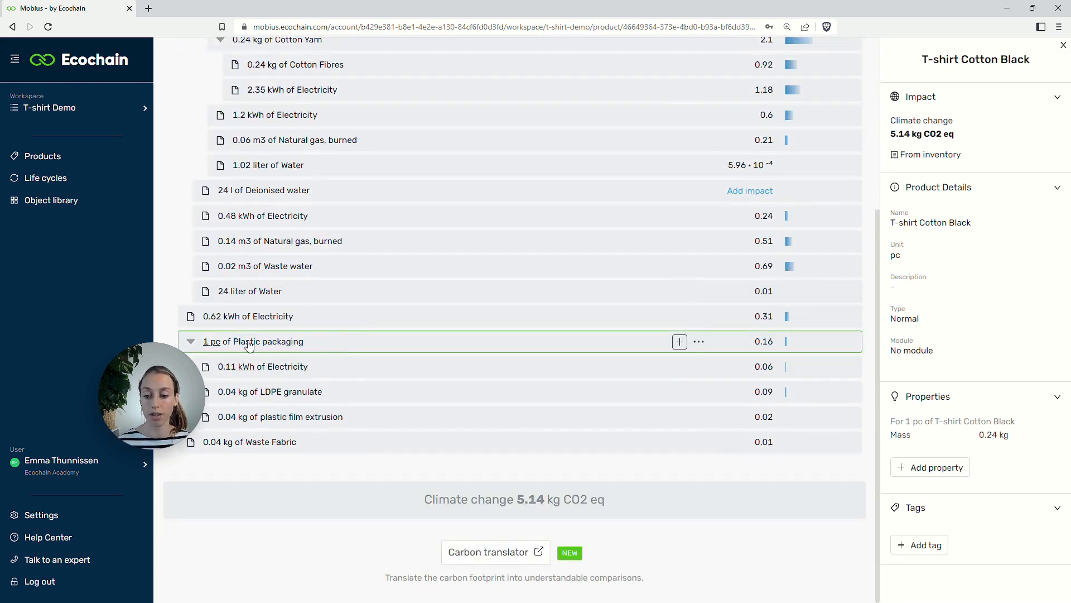
click(357, 342)
scroll(588, 343, up, 4)
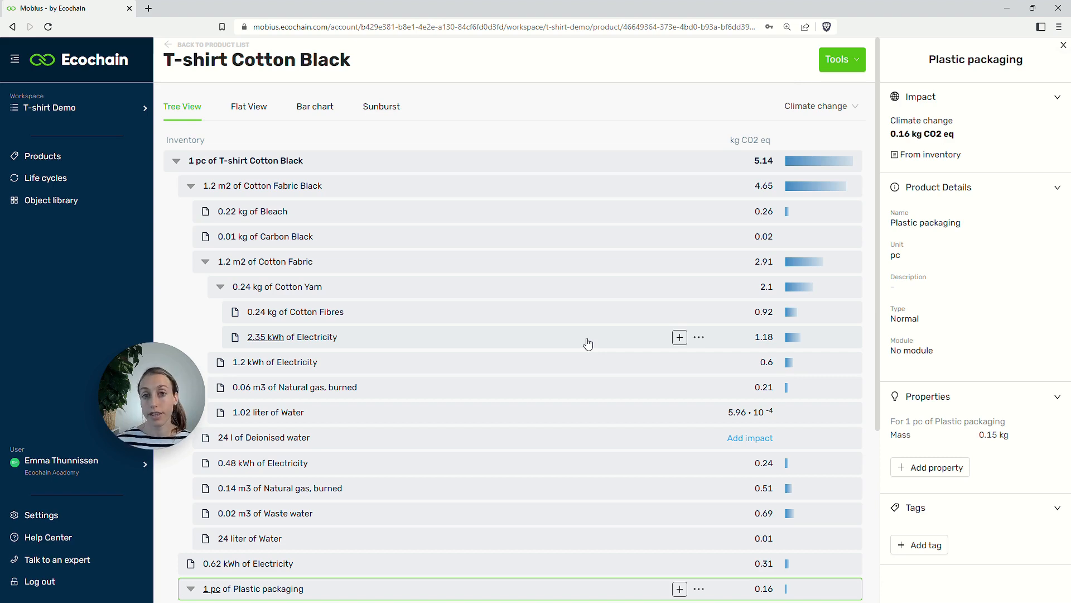
- Create a new object named "Transport from supplier - plastic packaging" in the object library
click(25, 202)
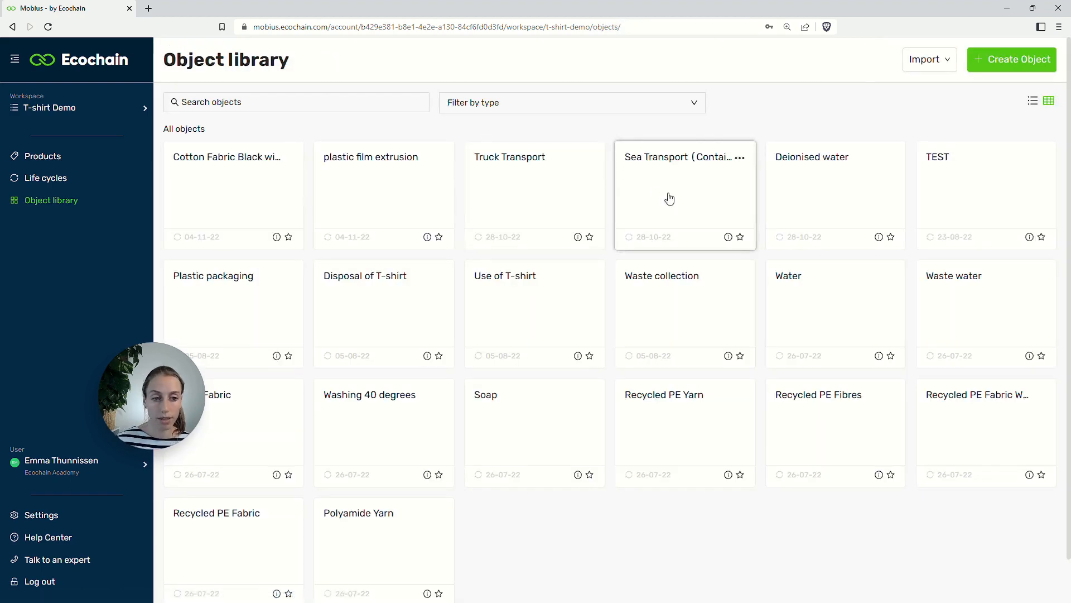
click(1013, 59)
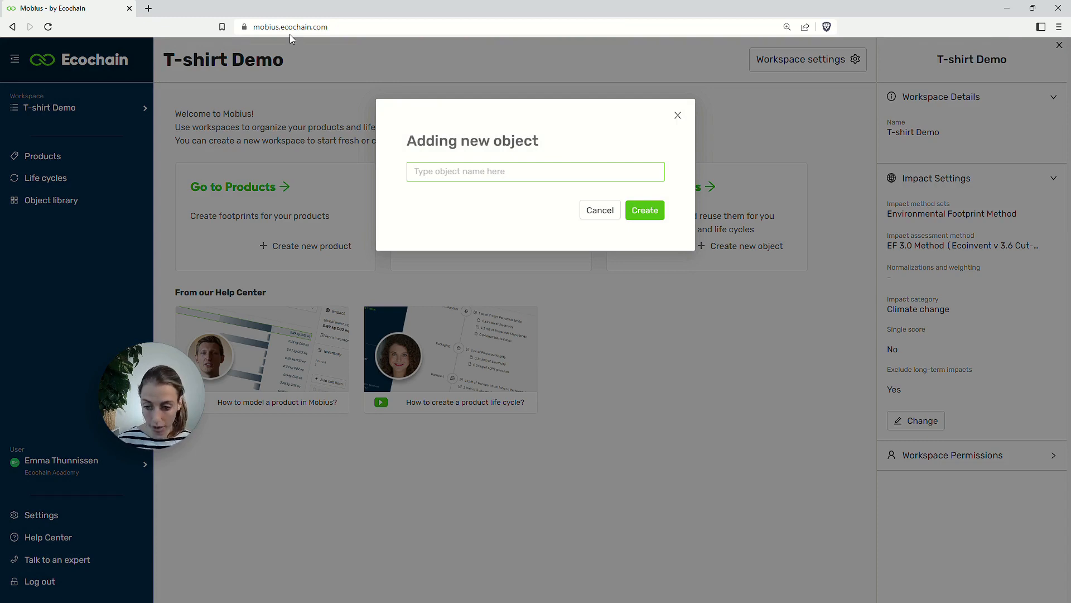
text(Transp)
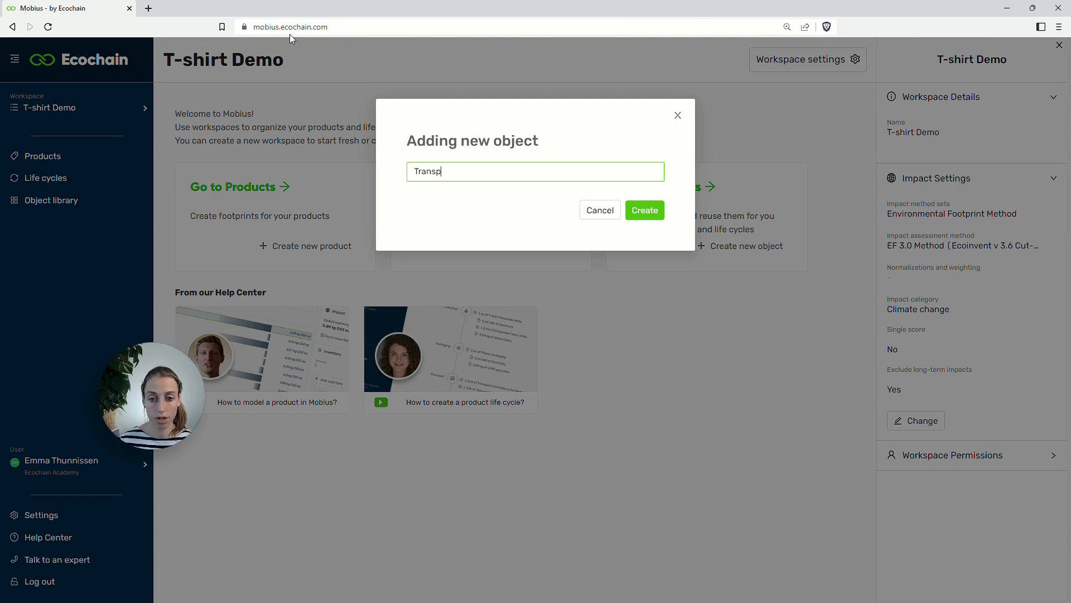
text(ort from supp)
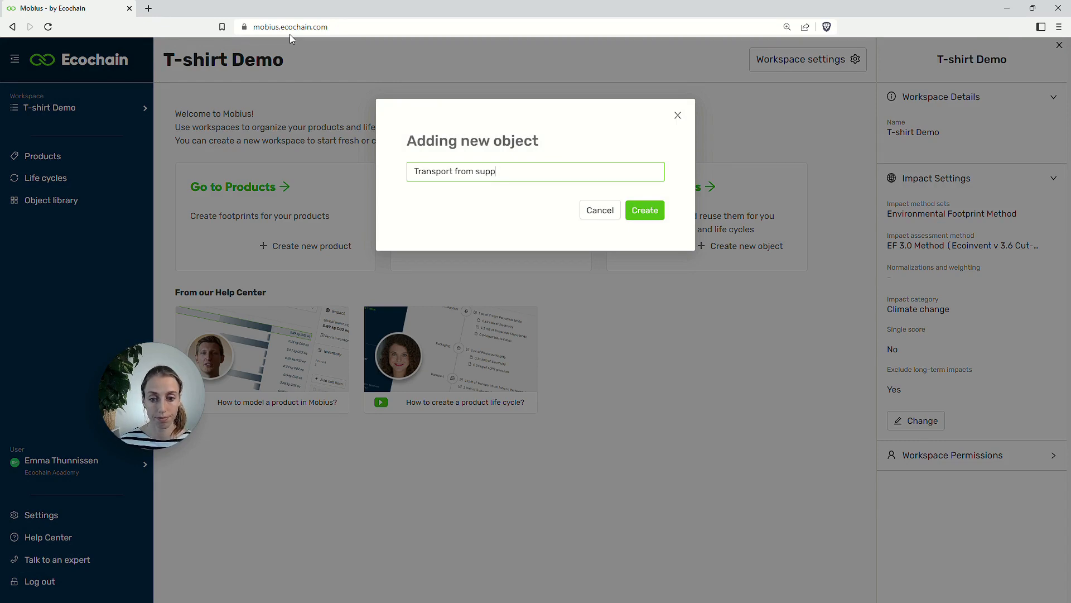
text(lier -)
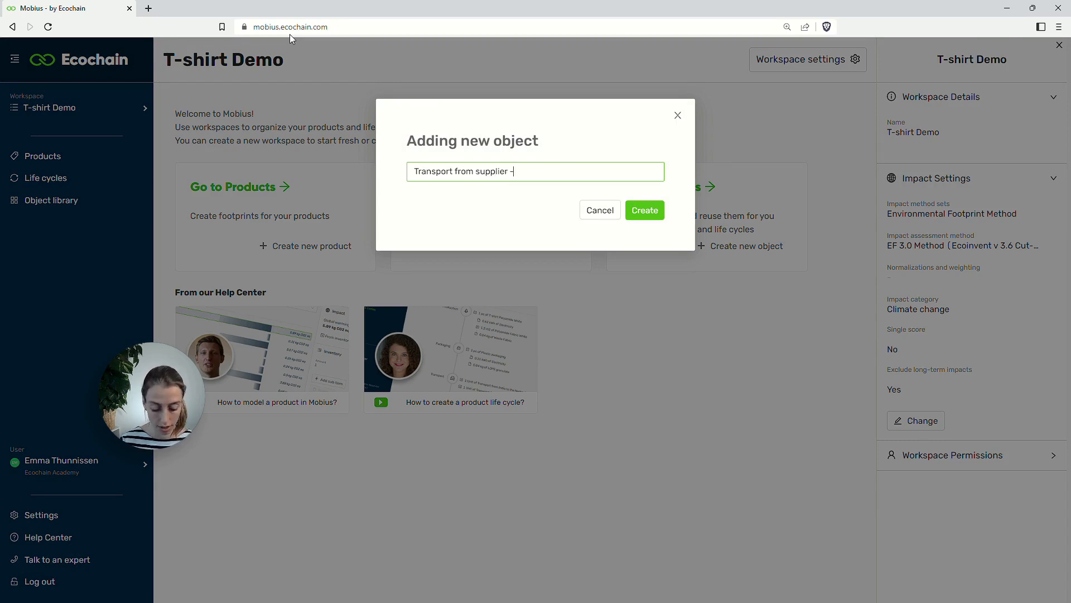
text( plastic packa)
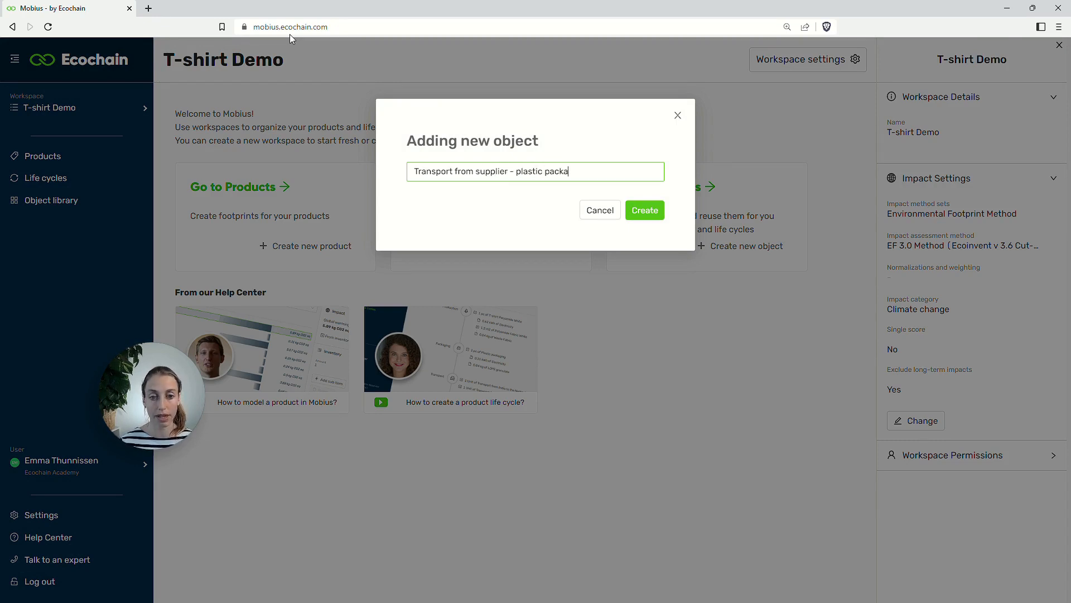
text(ging)
click(653, 217)
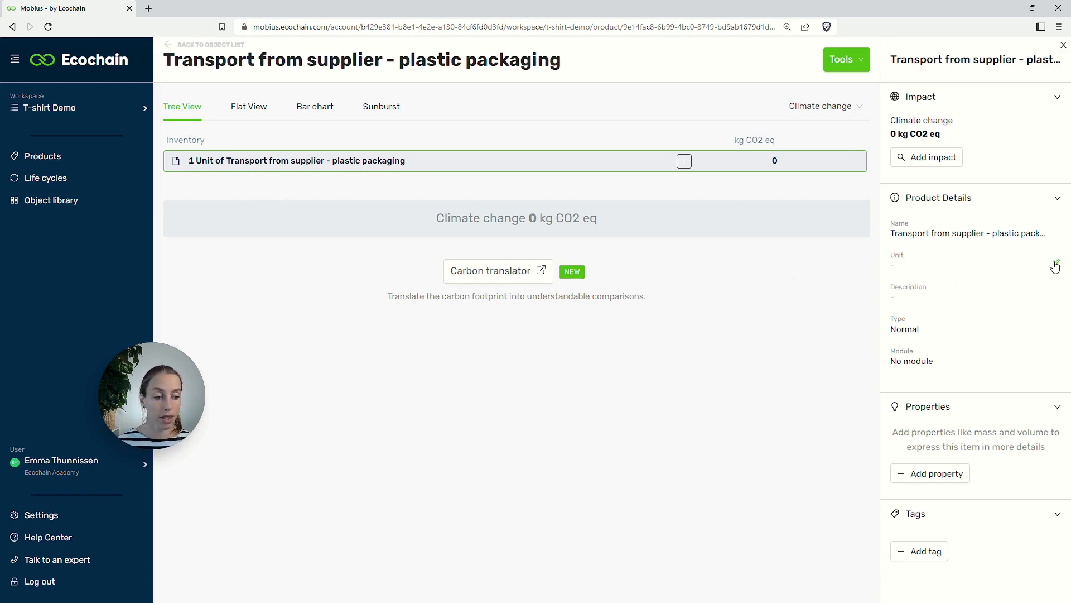
- Set the unit of the plastic packaging transport object to kg and close its details
click(1055, 266)
text(kg)
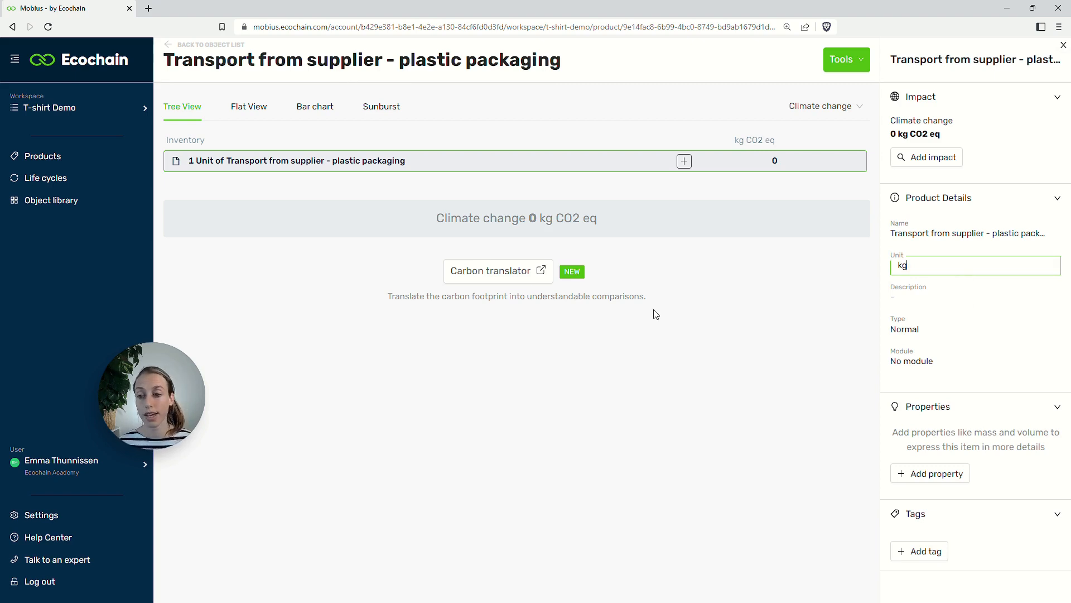
key(Return)
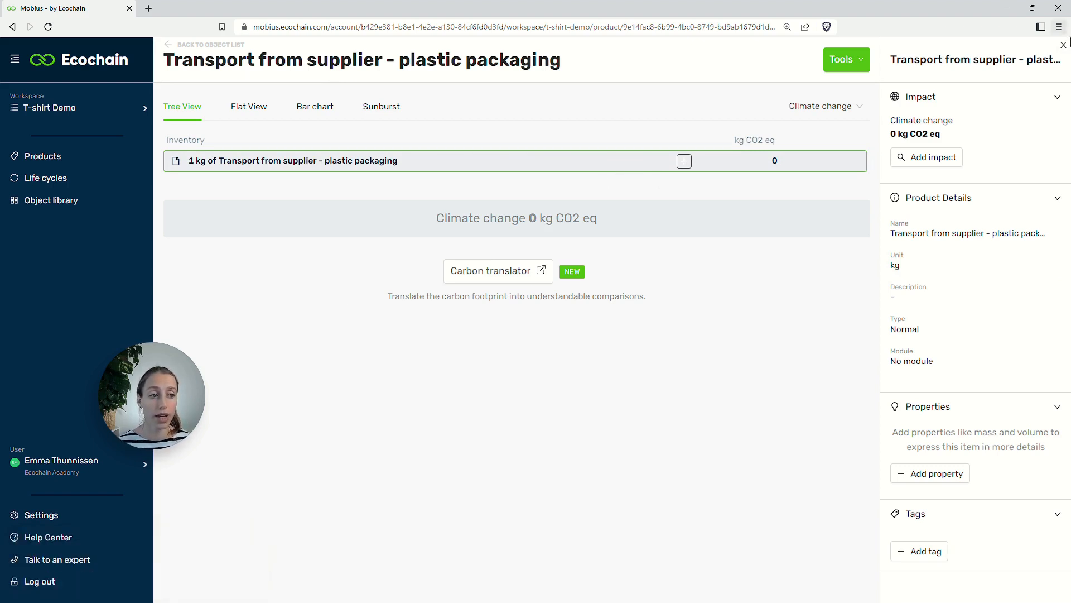
click(1063, 46)
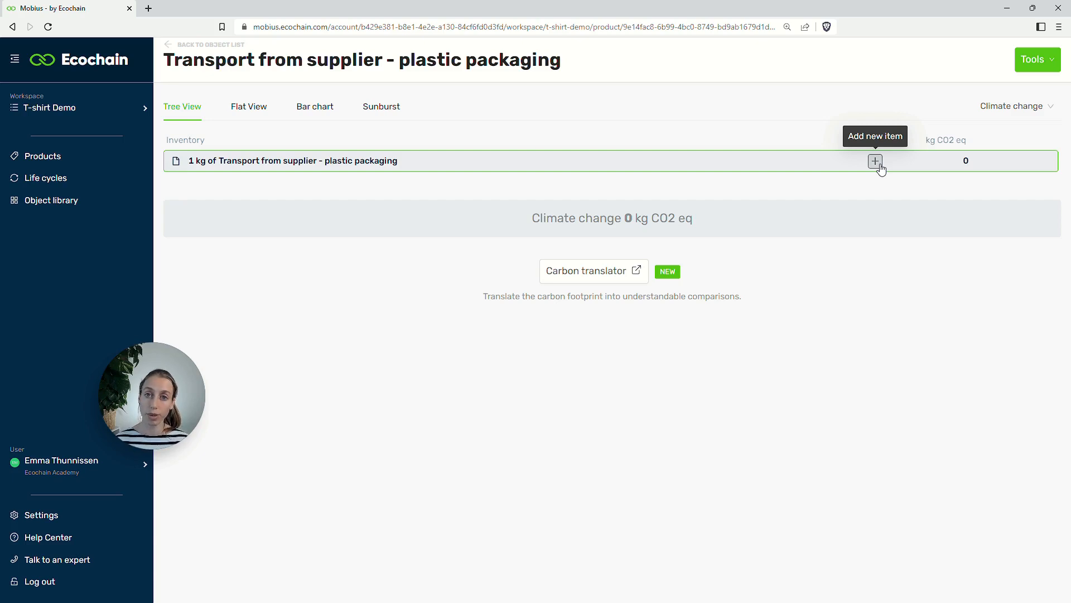
- Start a new inventory item under the transport object, using Truck Transport from the object library
click(878, 165)
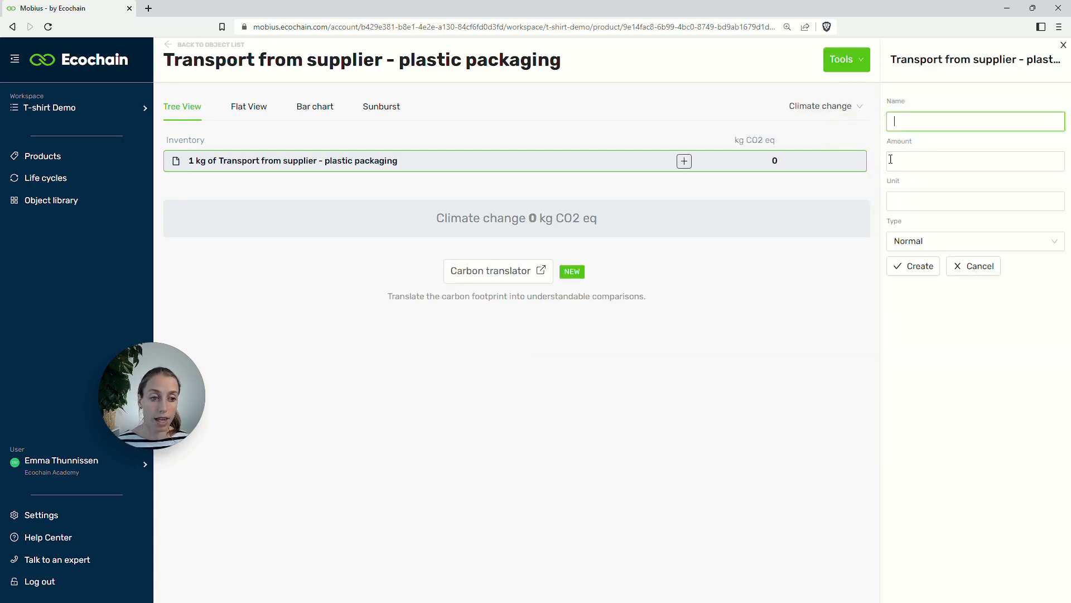
text(truck)
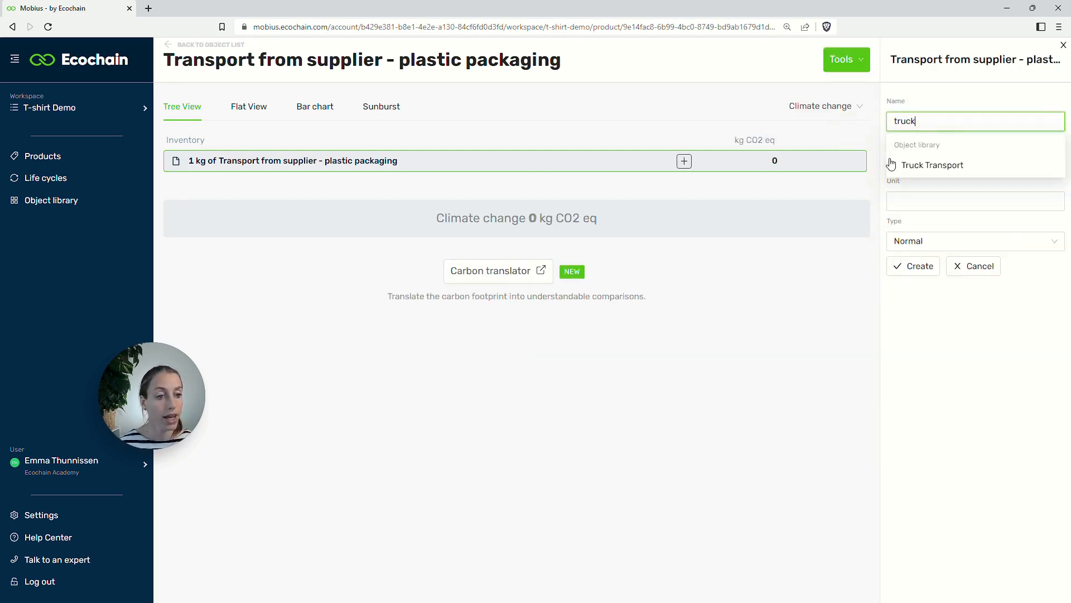
click(920, 163)
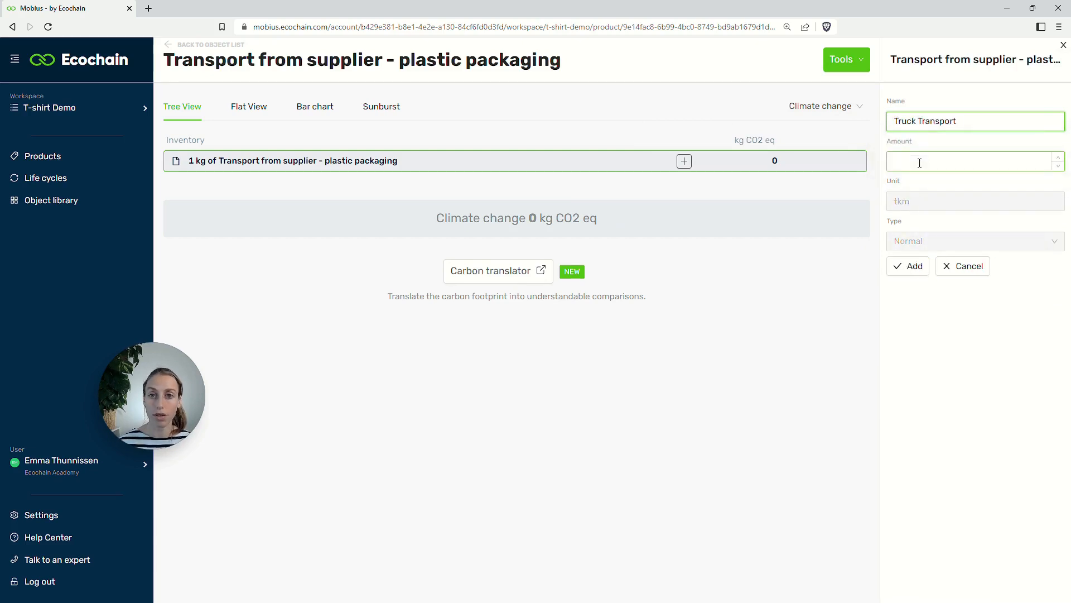
click(920, 163)
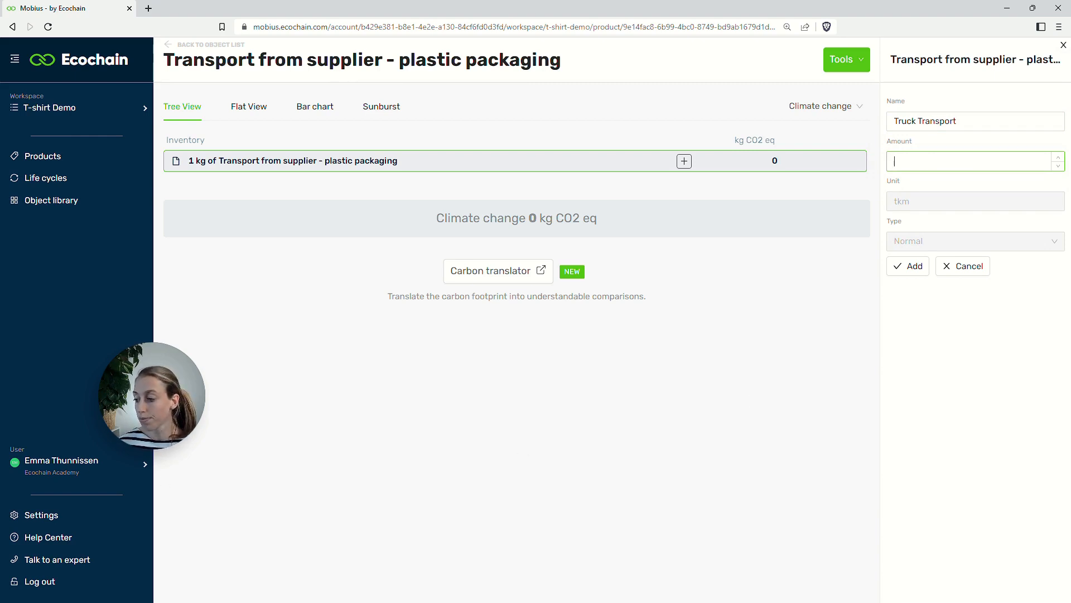
- Switch to the Excel transport example and set the weight to 1 kg and the transportation distance to 150
key(alt+Tab)
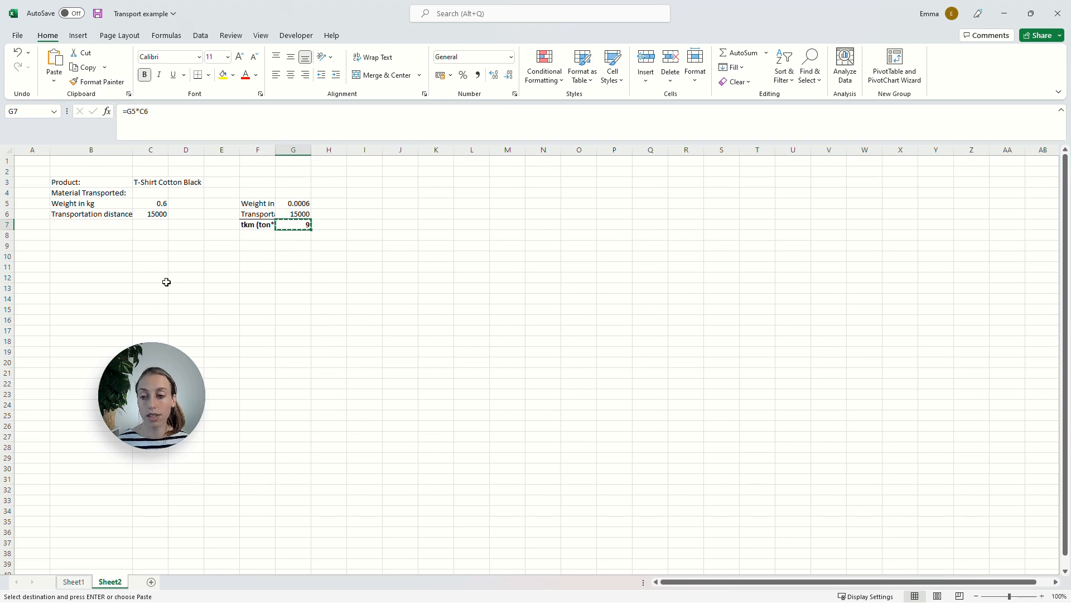
click(154, 202)
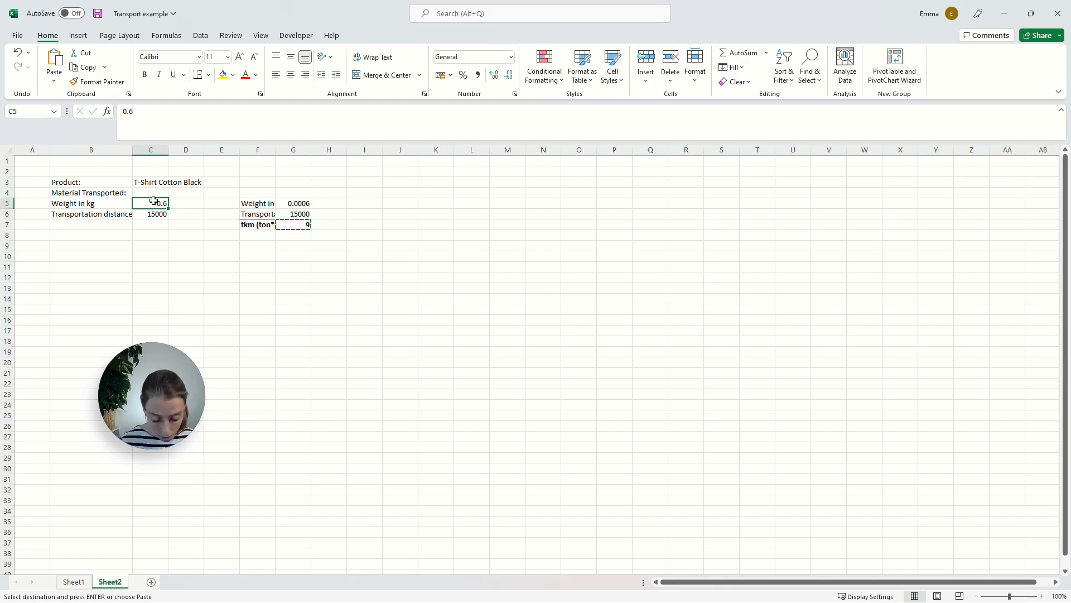
text(1)
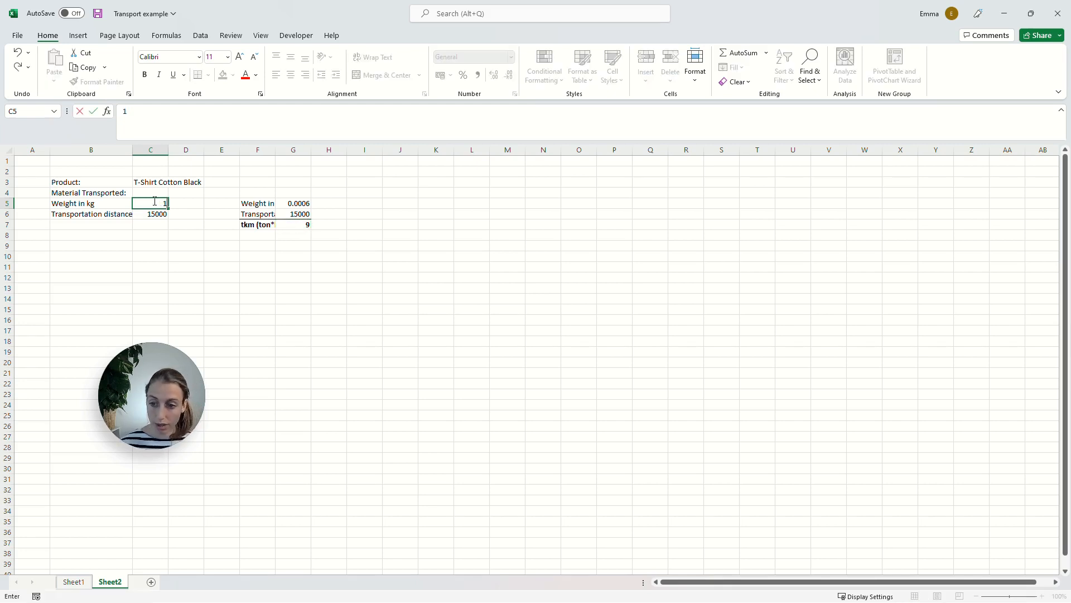
key(Return)
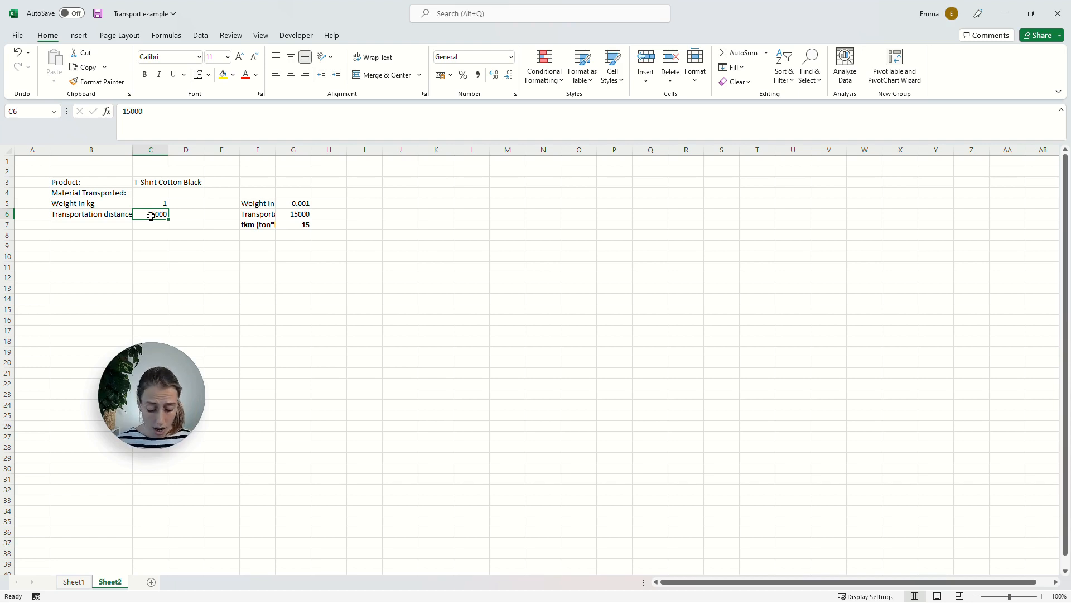
text(150)
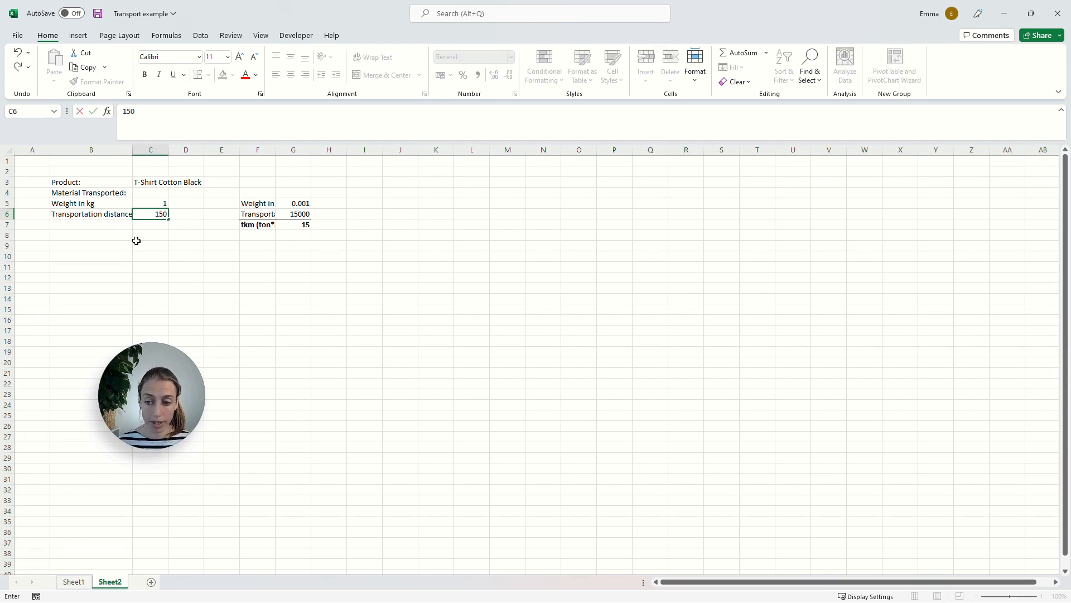
key(Return)
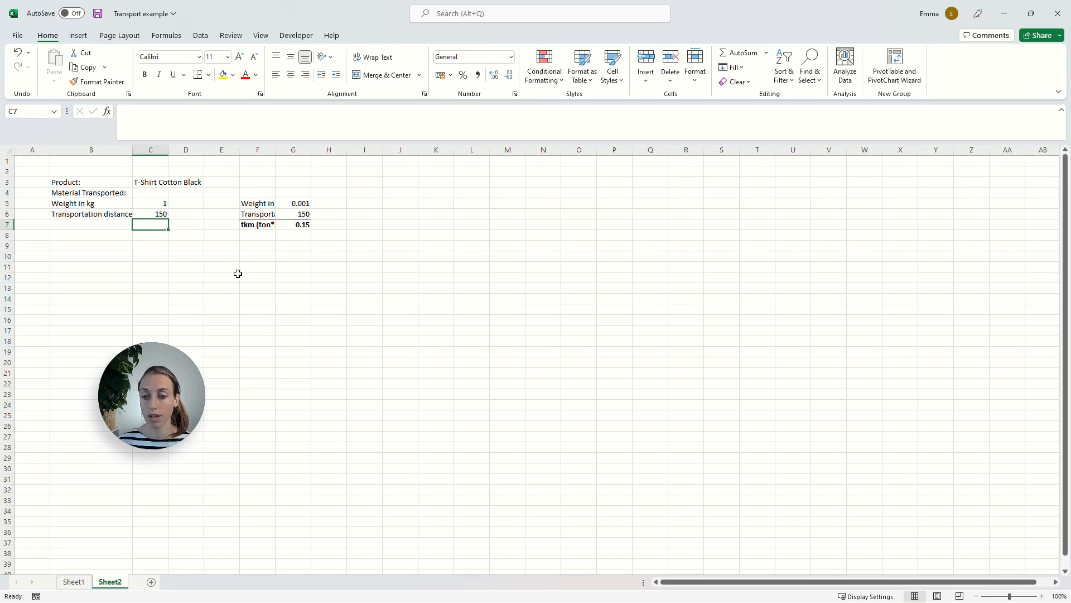
- Copy the calculated tkm value from Excel into the Truck Transport amount in Mobius as 0.15 tkm and add the item
click(285, 227)
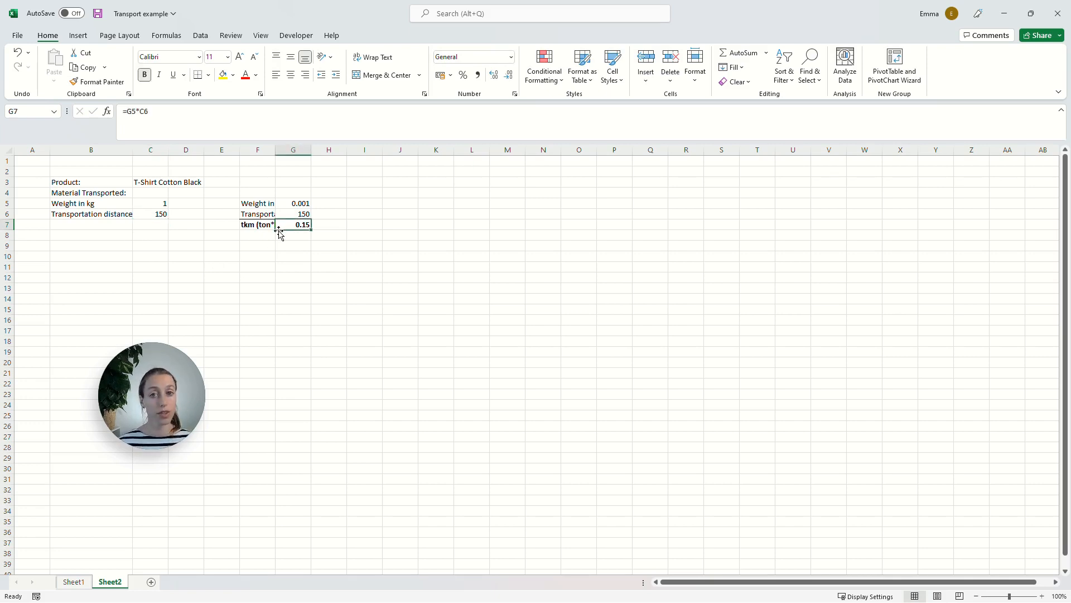
key(ctrl+c)
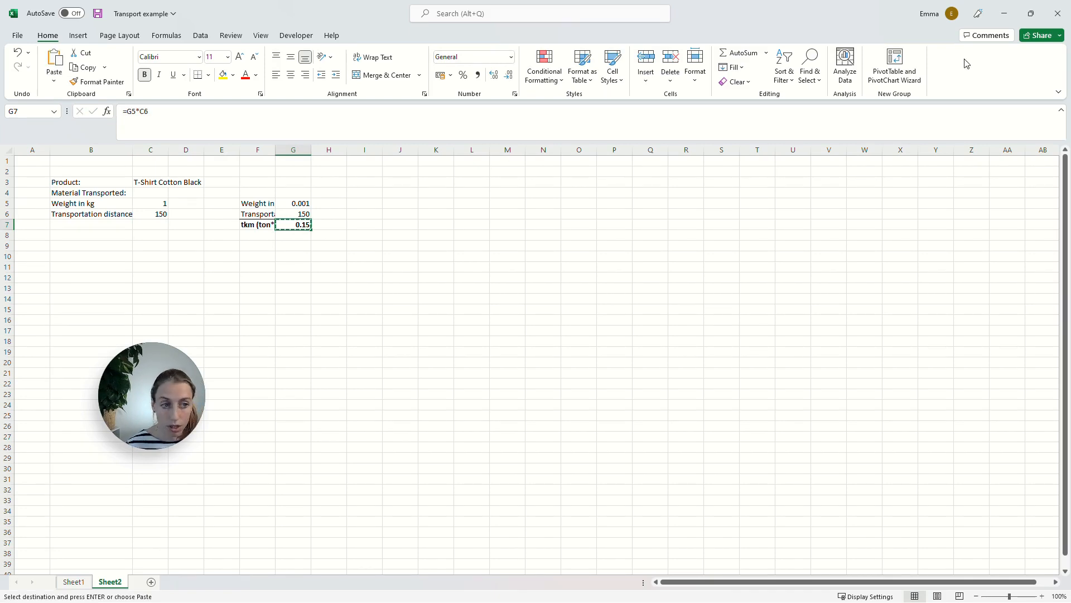
click(1006, 15)
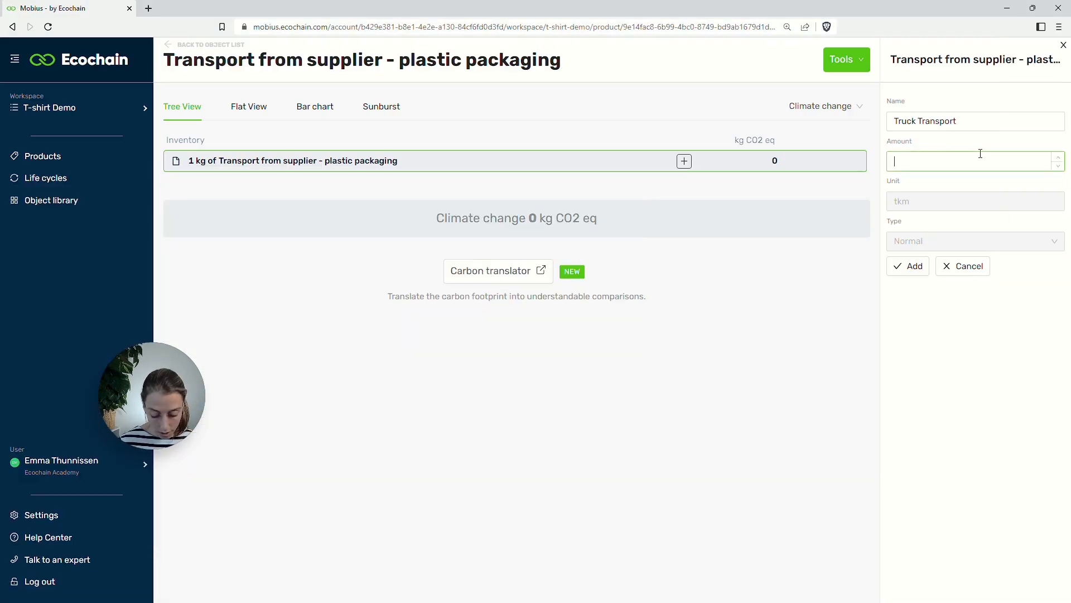
key(ctrl+v)
click(915, 268)
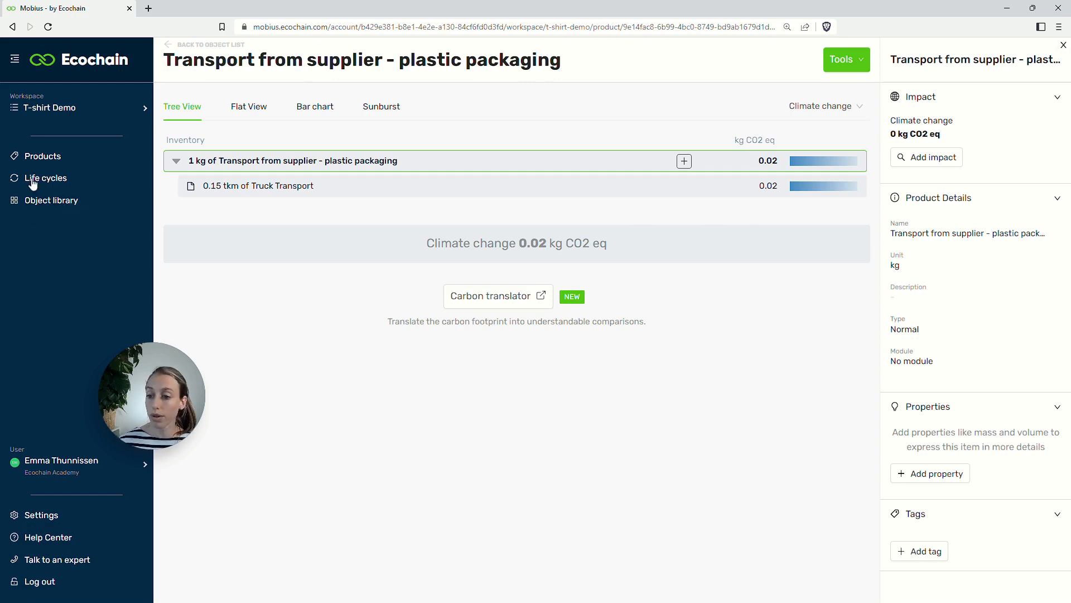
- Open the T-shirt Cotton Black product and select Plastic packaging in its inventory tree
click(34, 159)
click(229, 296)
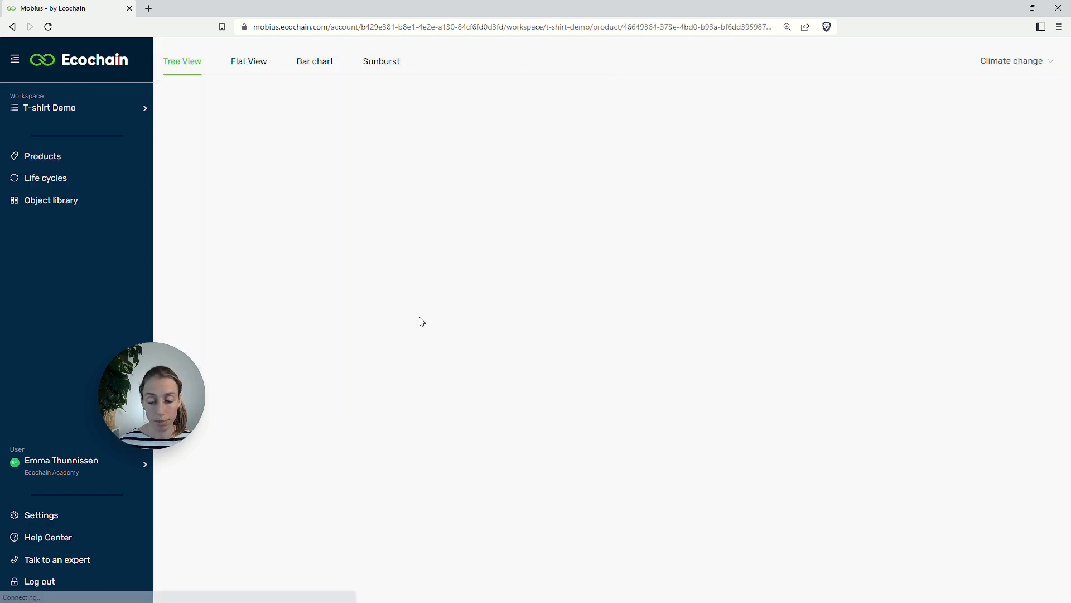
scroll(438, 355, down, 5)
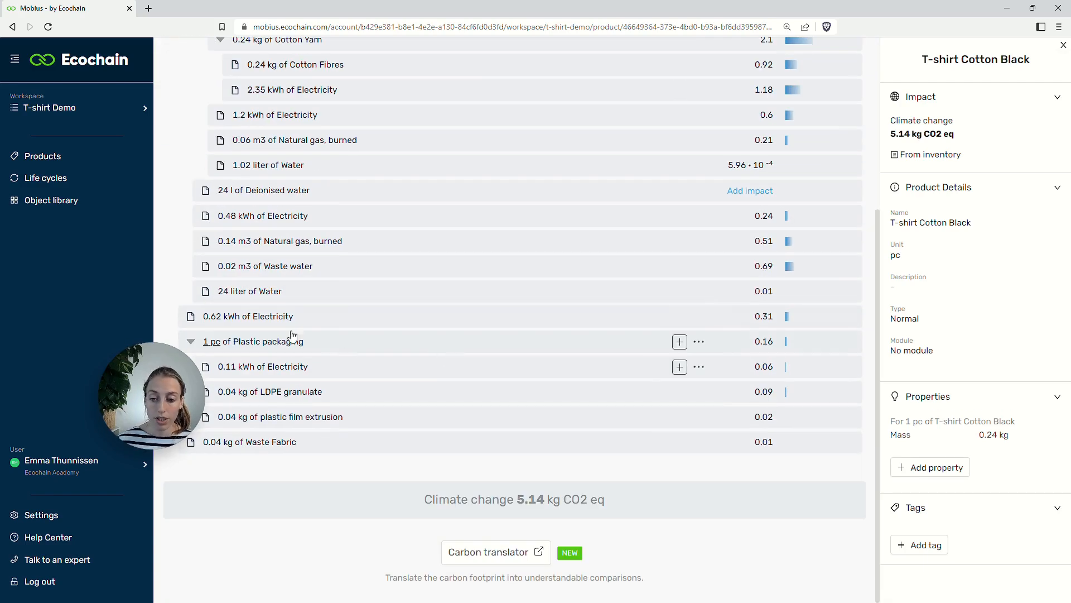
click(511, 342)
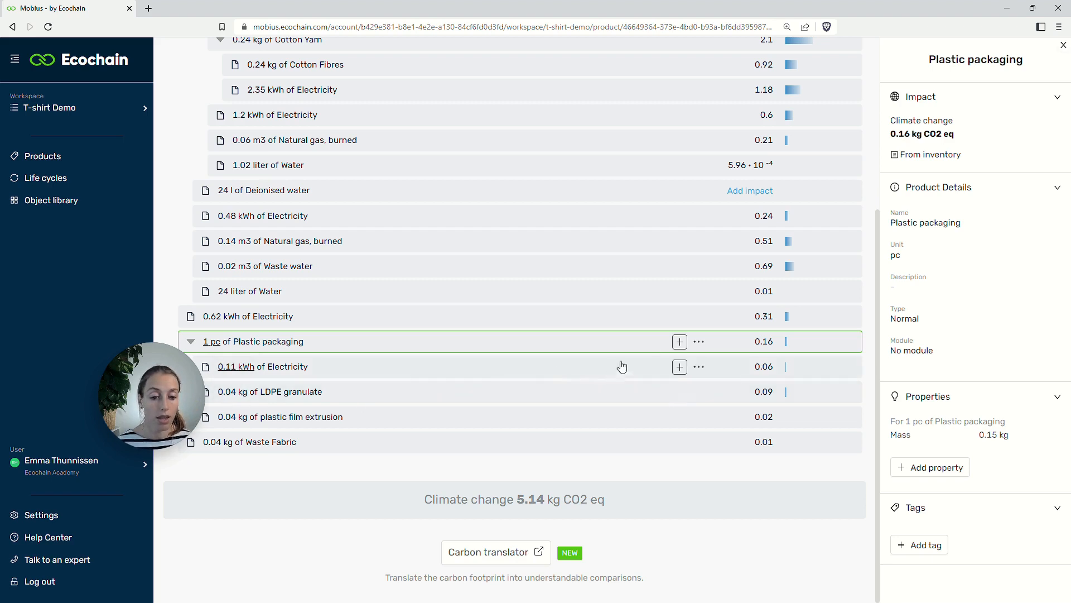
- Start a new item under Plastic packaging, using "Transport from supplier - plastic packaging" from the object library
click(679, 342)
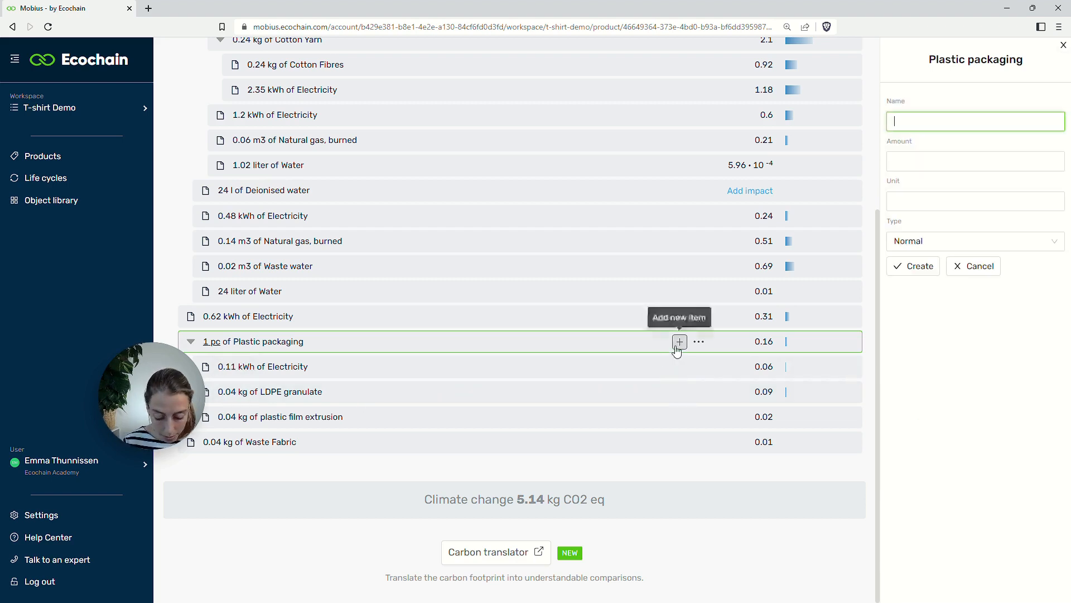
text(transport )
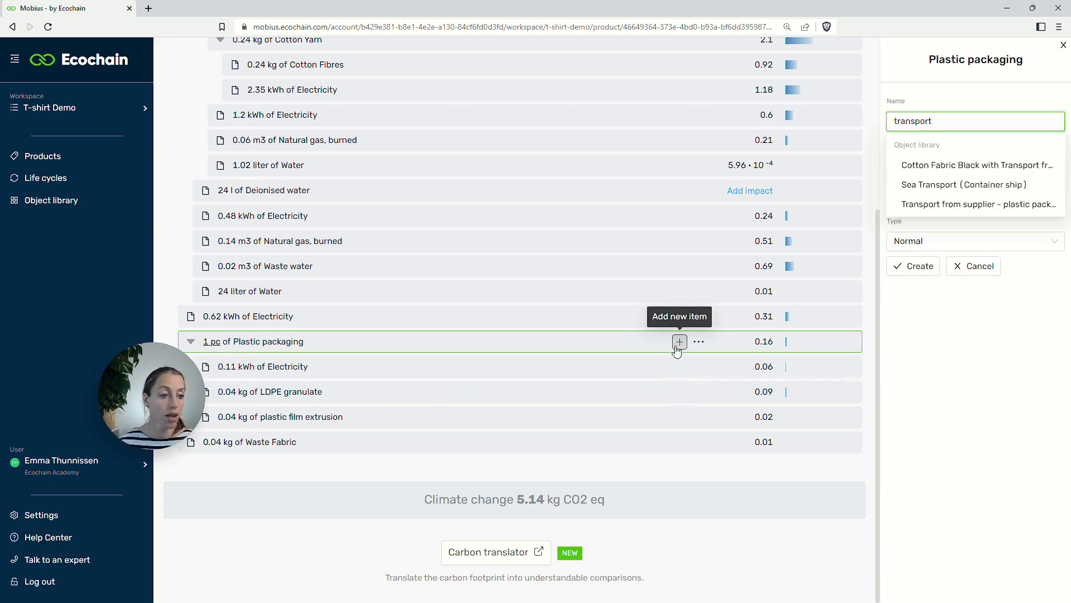
text(from)
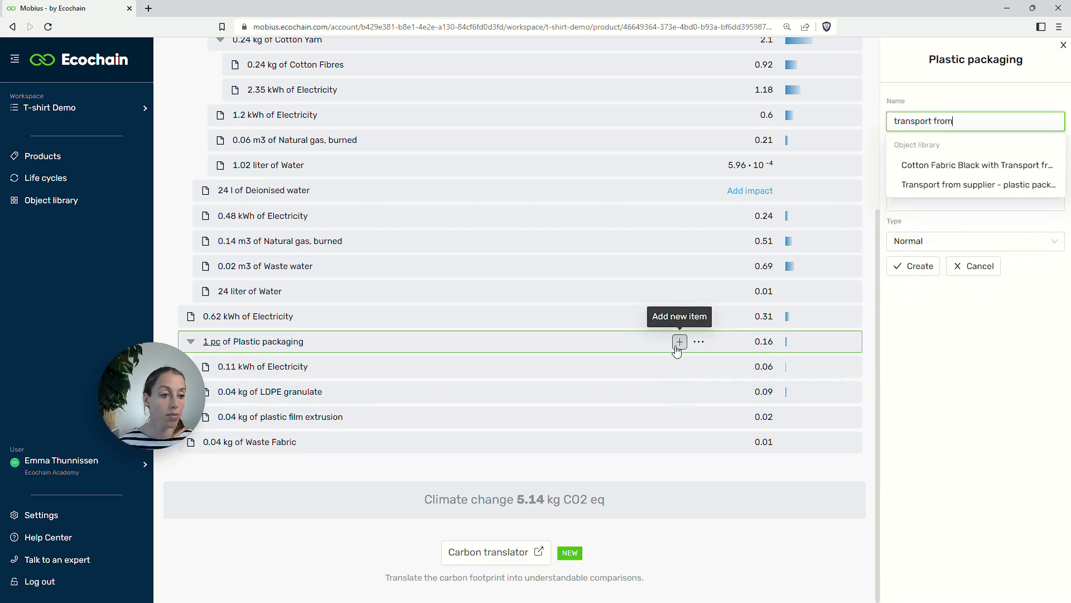
click(943, 189)
click(919, 164)
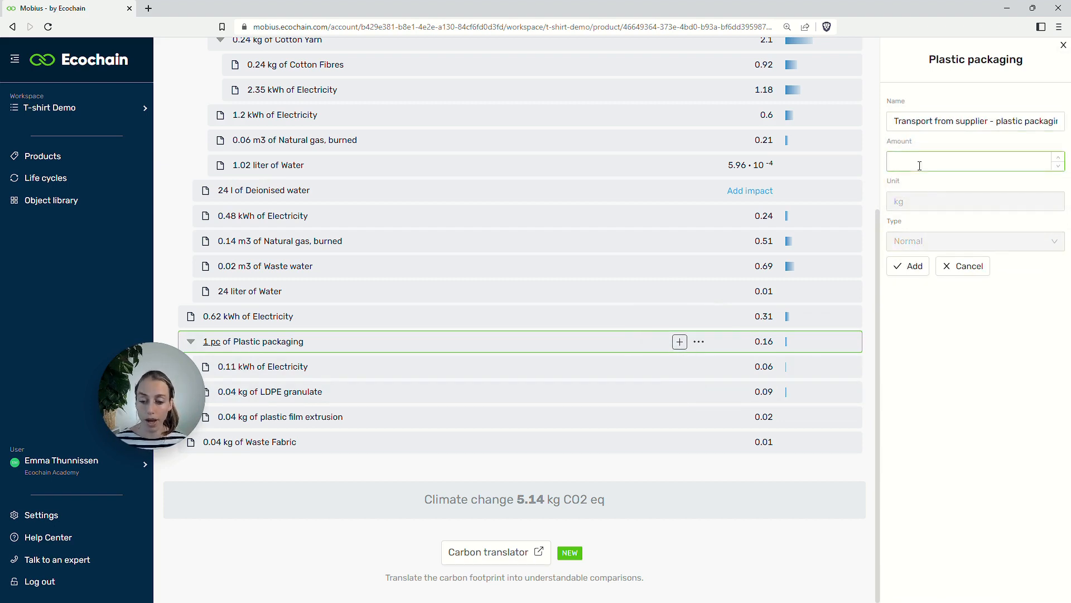
- Add the plastic packaging supplier transport with an amount of 0.04 kg and check the exact tkm of its Truck Transport
text(0.4)
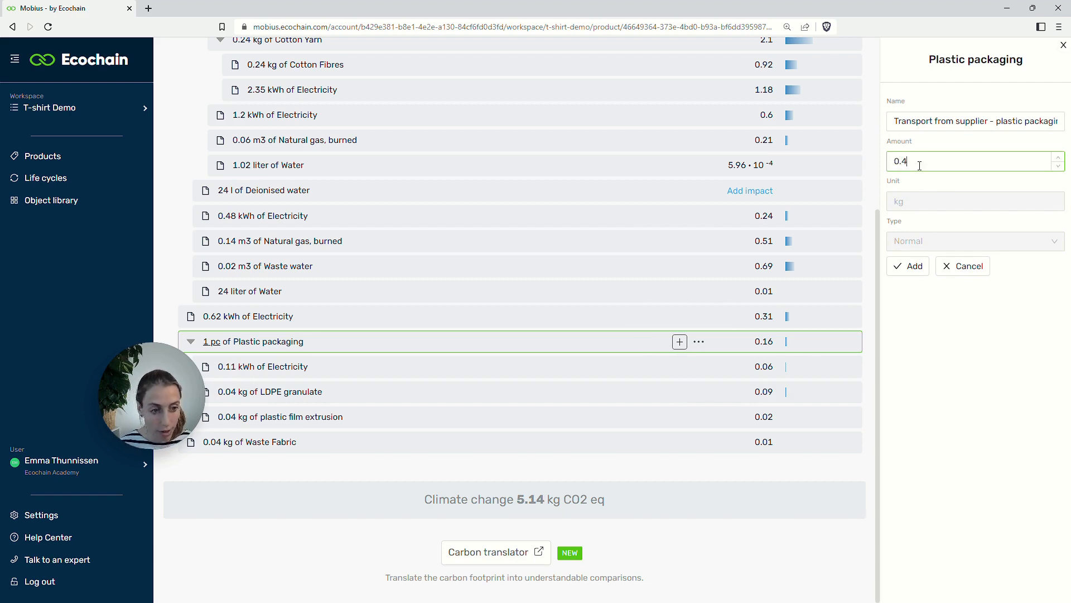
key(BackSpace)
text(04)
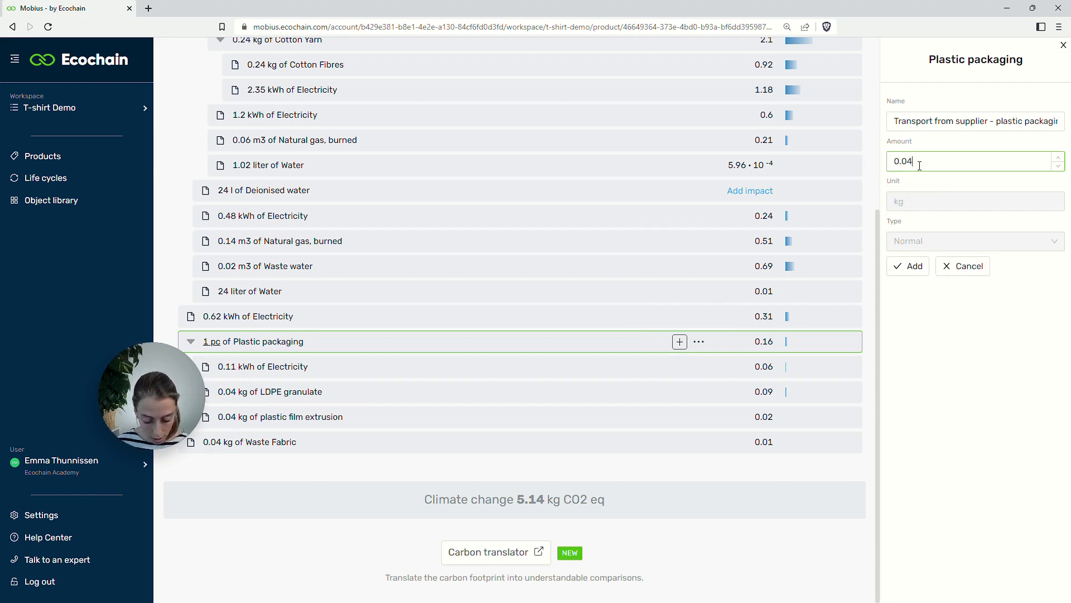
key(Return)
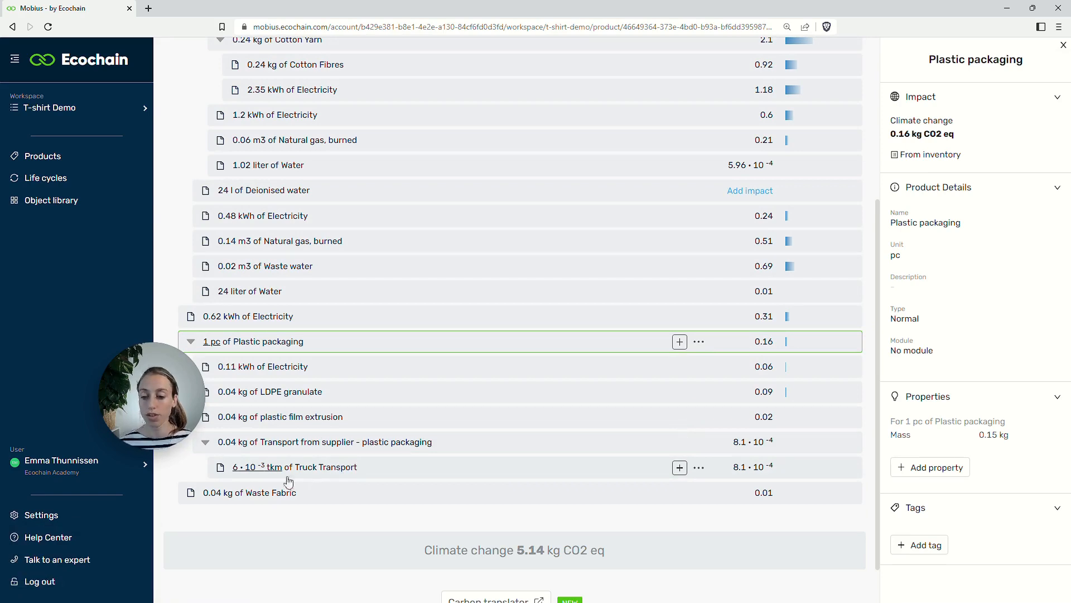
mouse_move(255, 475)
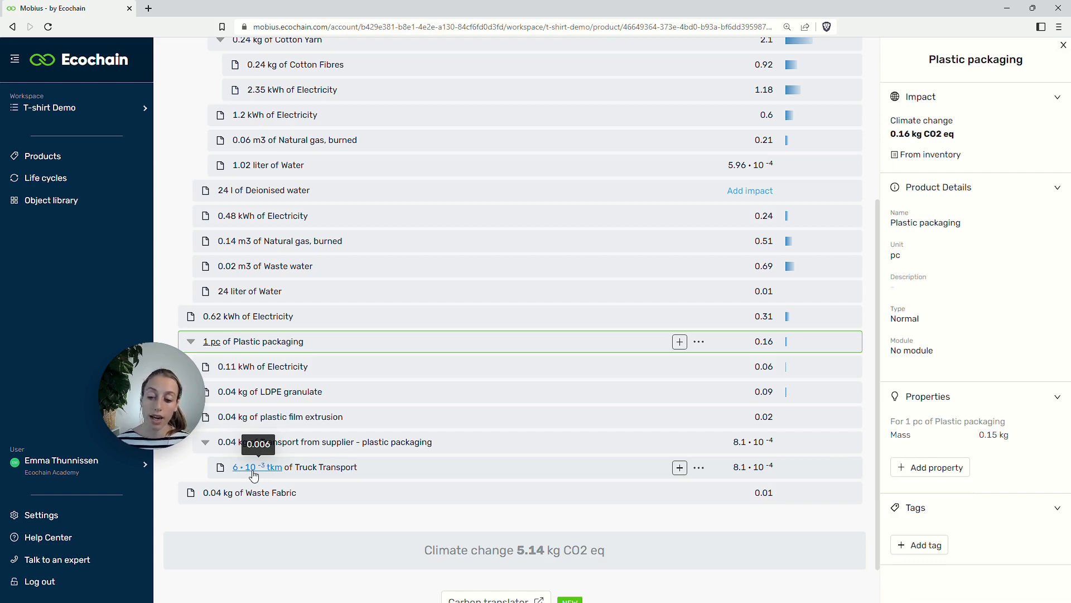
- Create a new object in the object library named "Transport from supplier - cotton fabric black"
scroll(249, 397, up, 5)
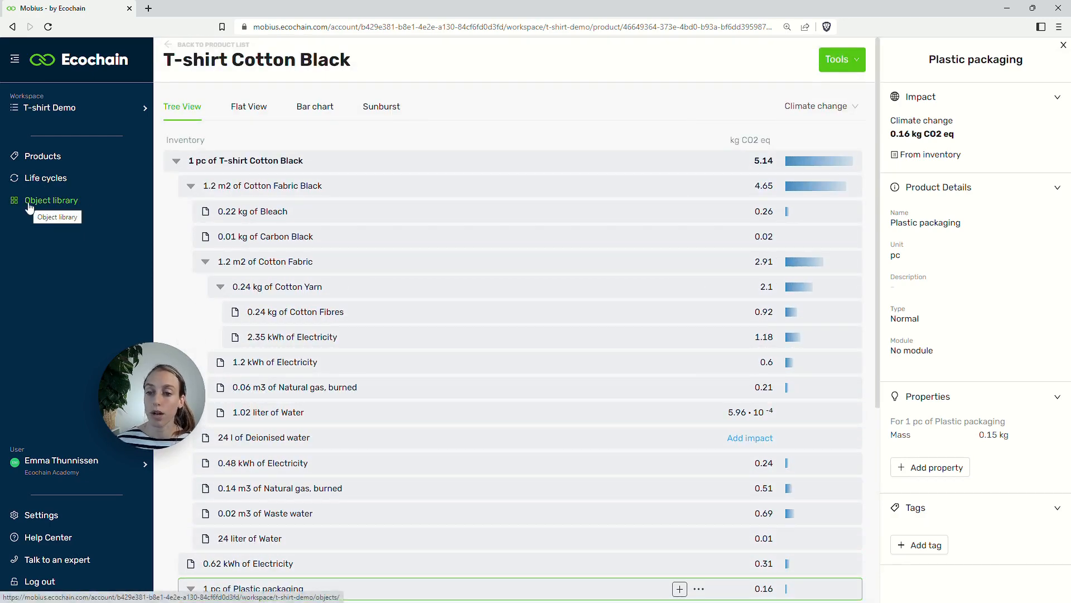
scroll(217, 221, down, 1)
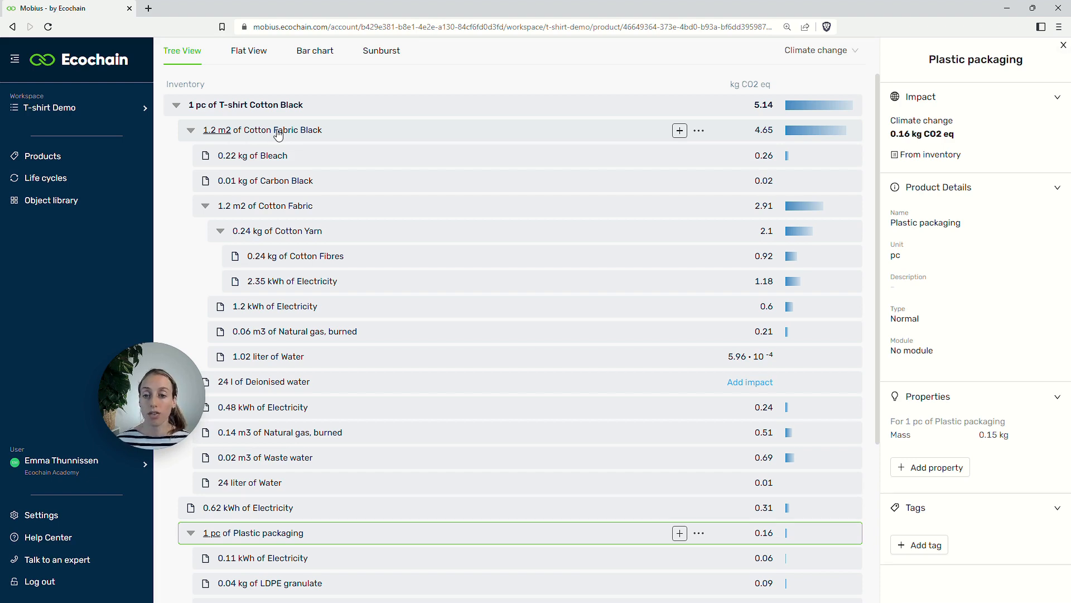
click(66, 206)
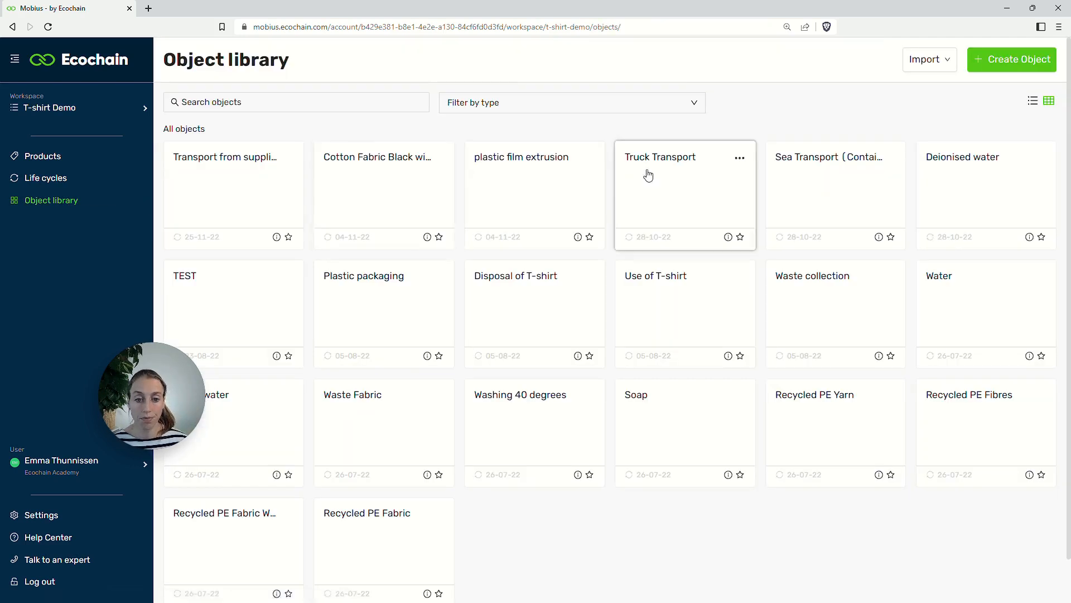
click(998, 60)
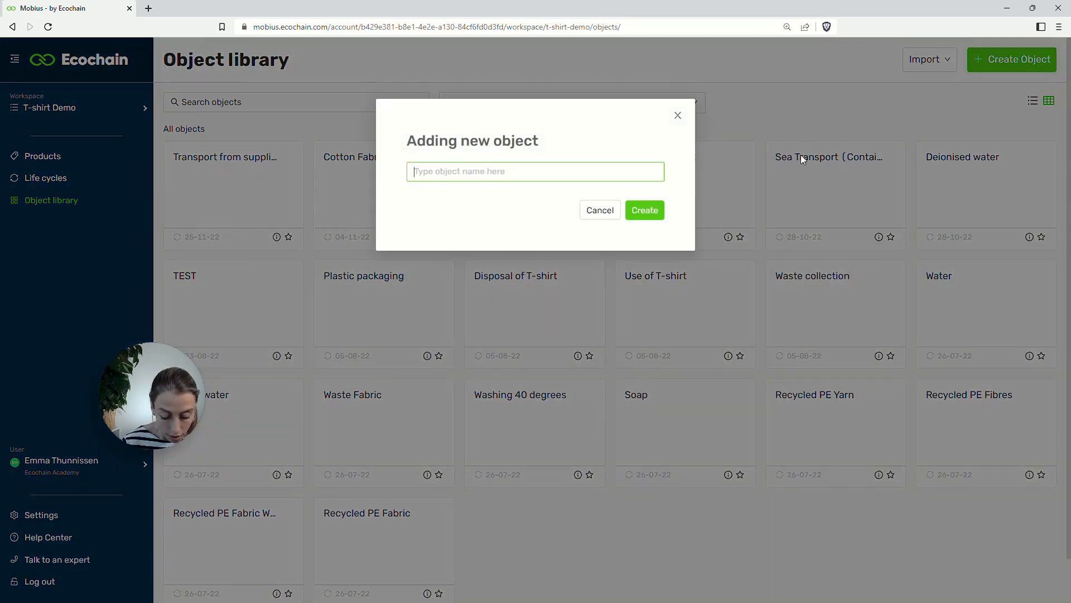
text(Transport from s)
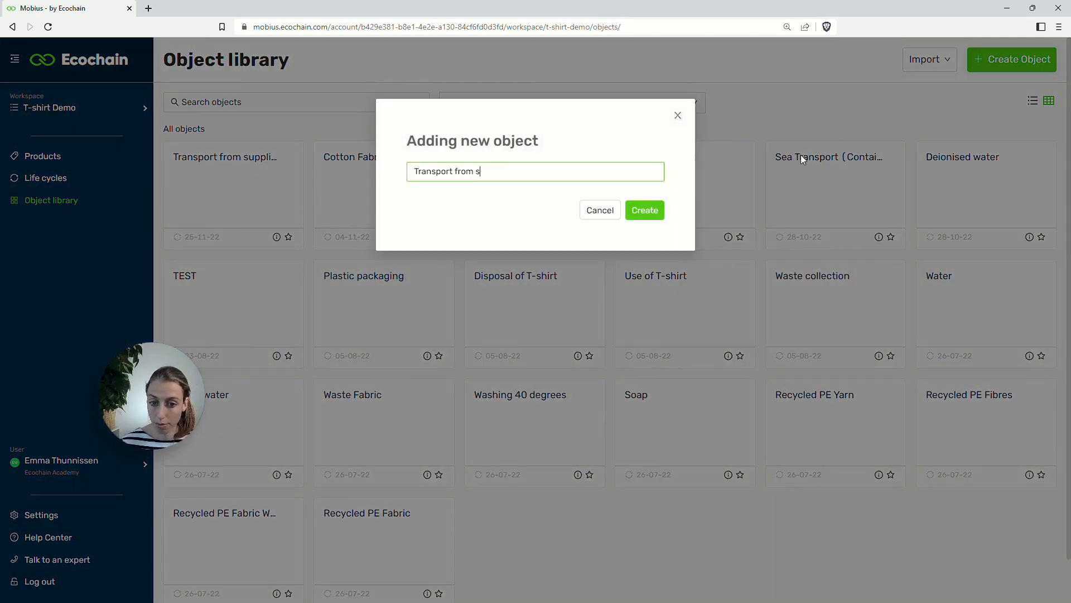
text(upplier )
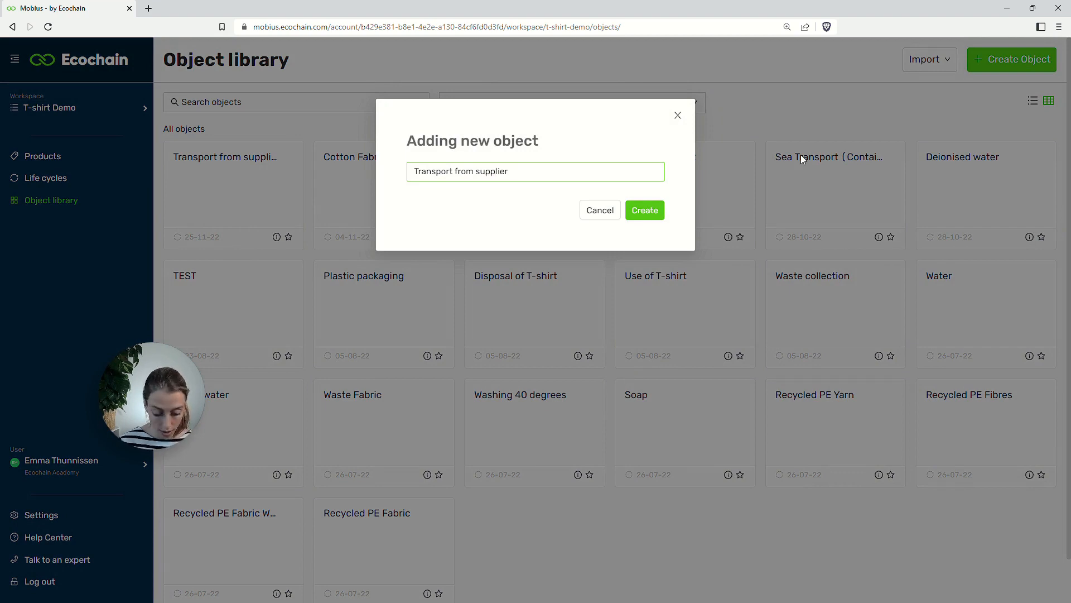
text(- cotton )
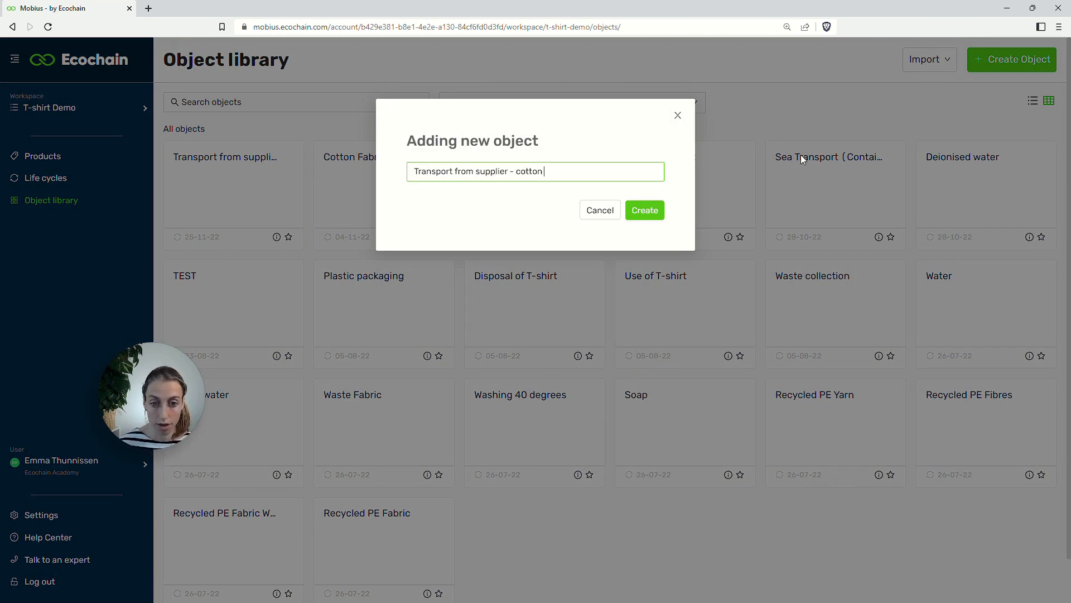
text(fabric black)
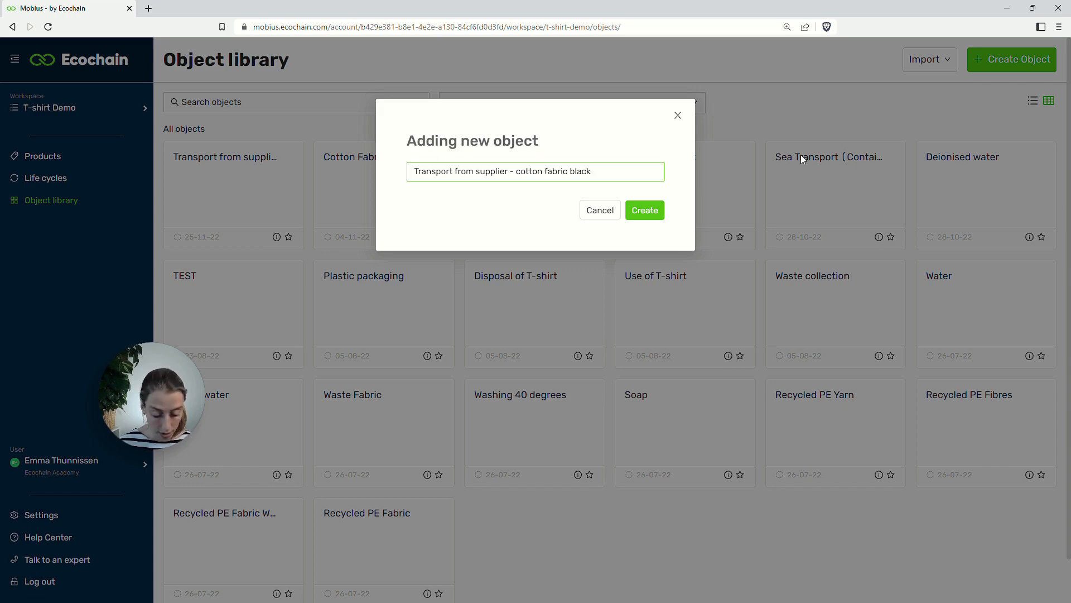
key(Return)
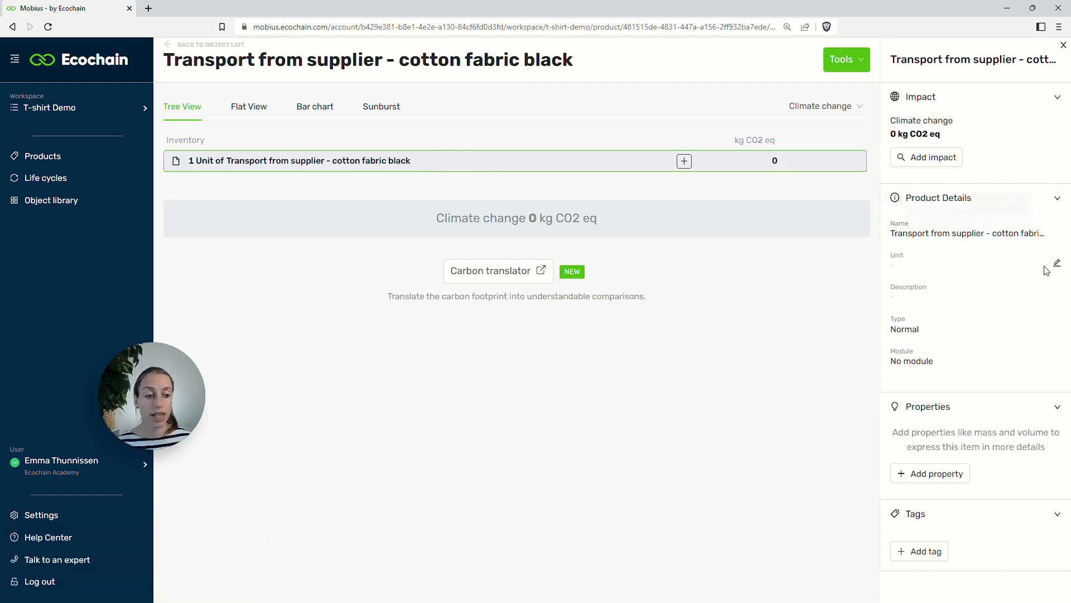
- Set the unit of the cotton fabric black transport object to m2
click(1059, 264)
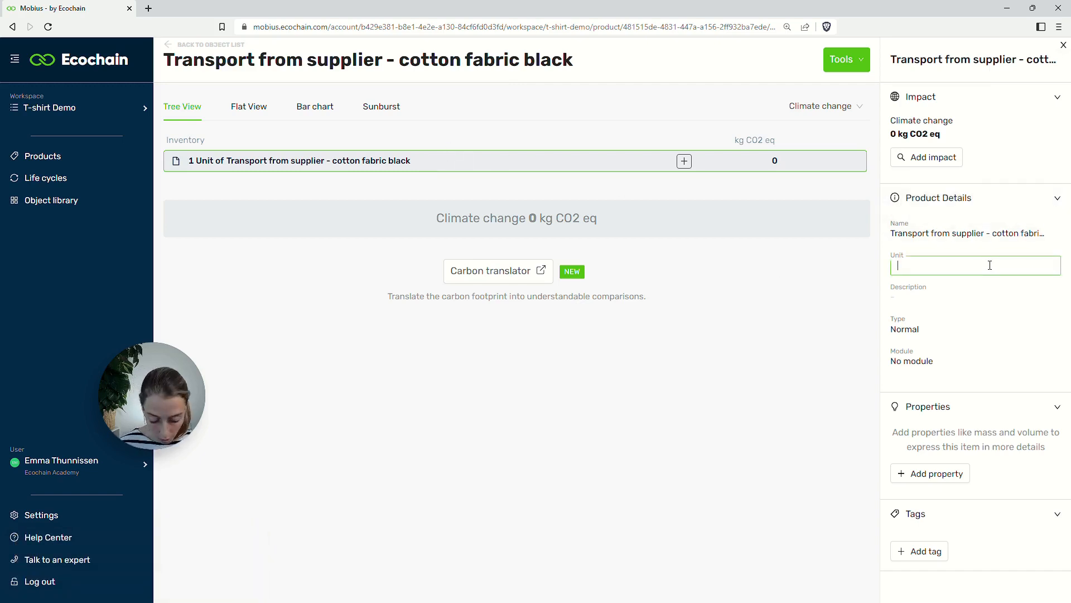
text(m2)
key(Return)
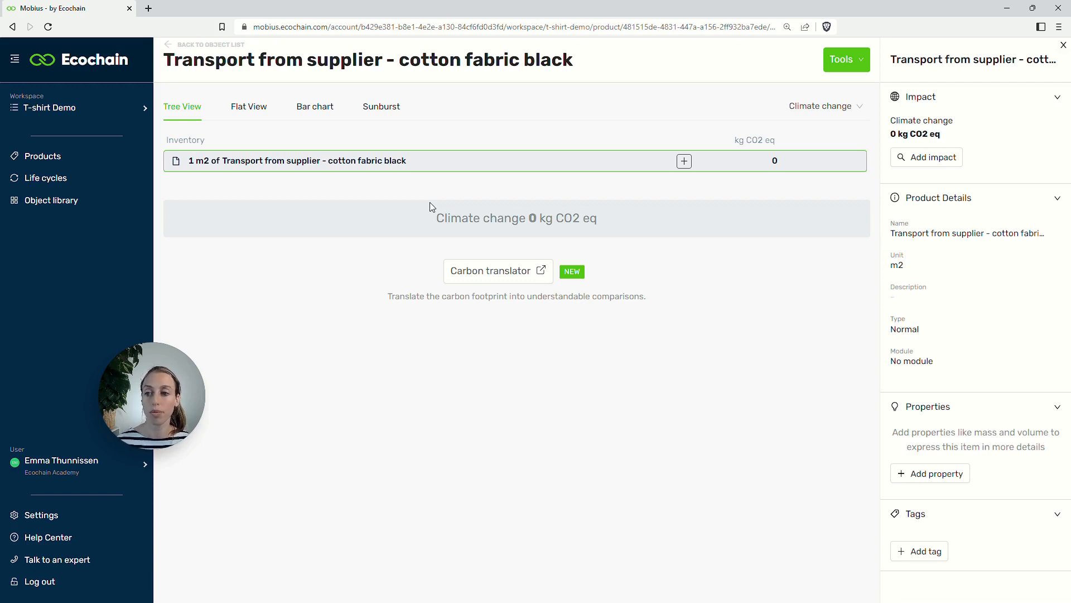
- Create a sub-item named "Transport from supplier - cotton fabric black - per kg" under the transport object, with an amount of 0.6 kg
click(684, 162)
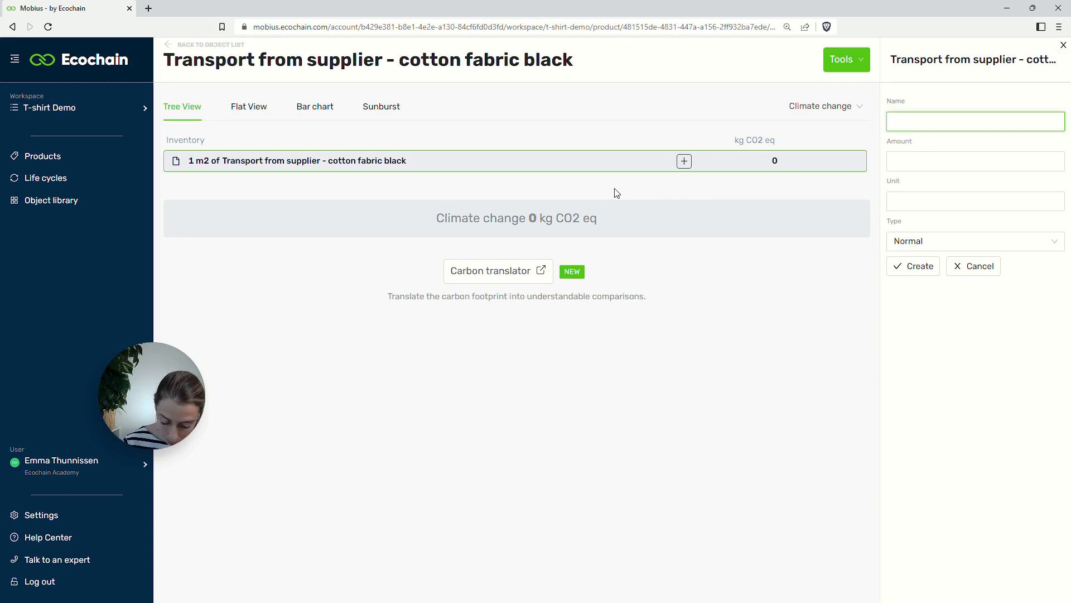
text(Tran)
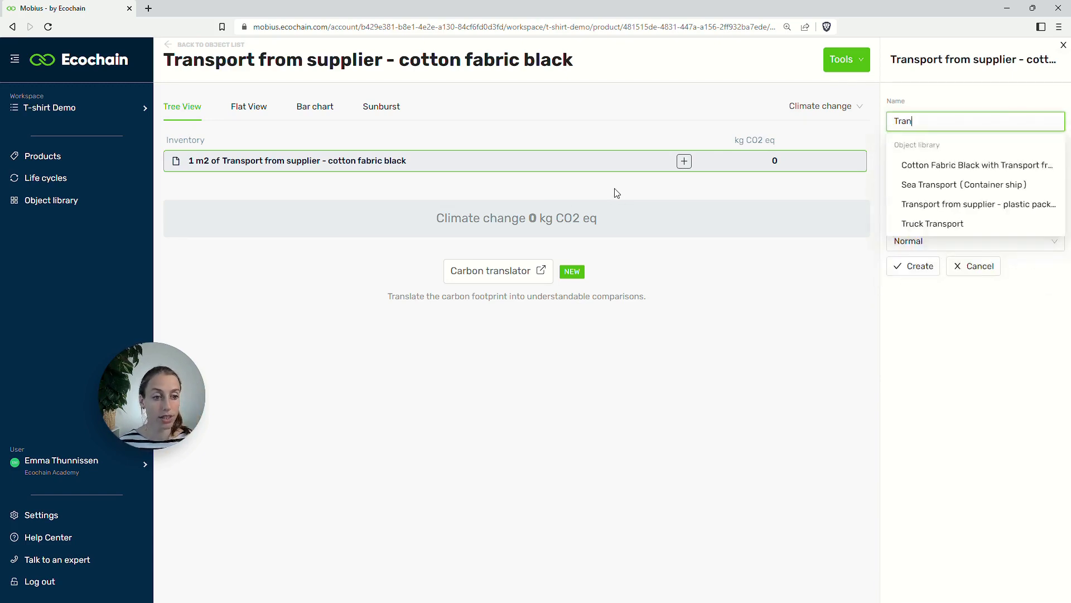
text(sport from supplier - )
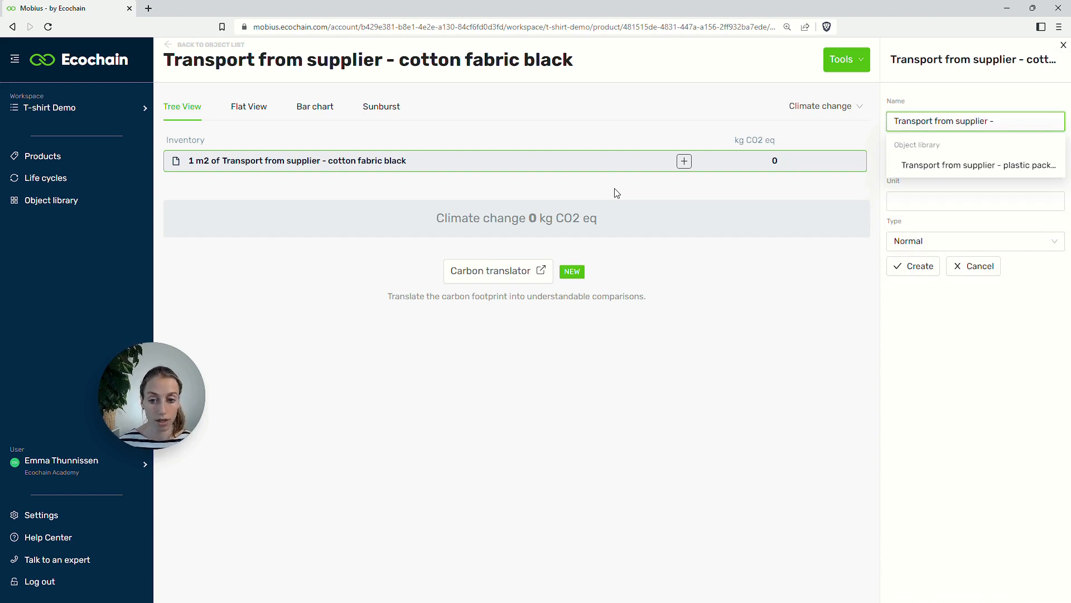
text(cotton fabric b)
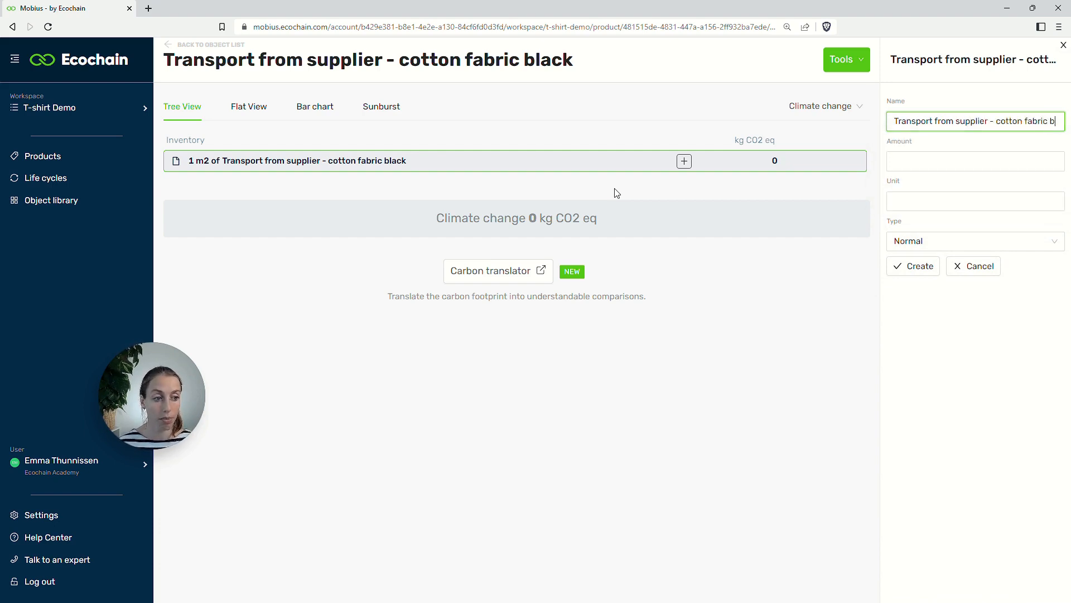
text(lack - per kg)
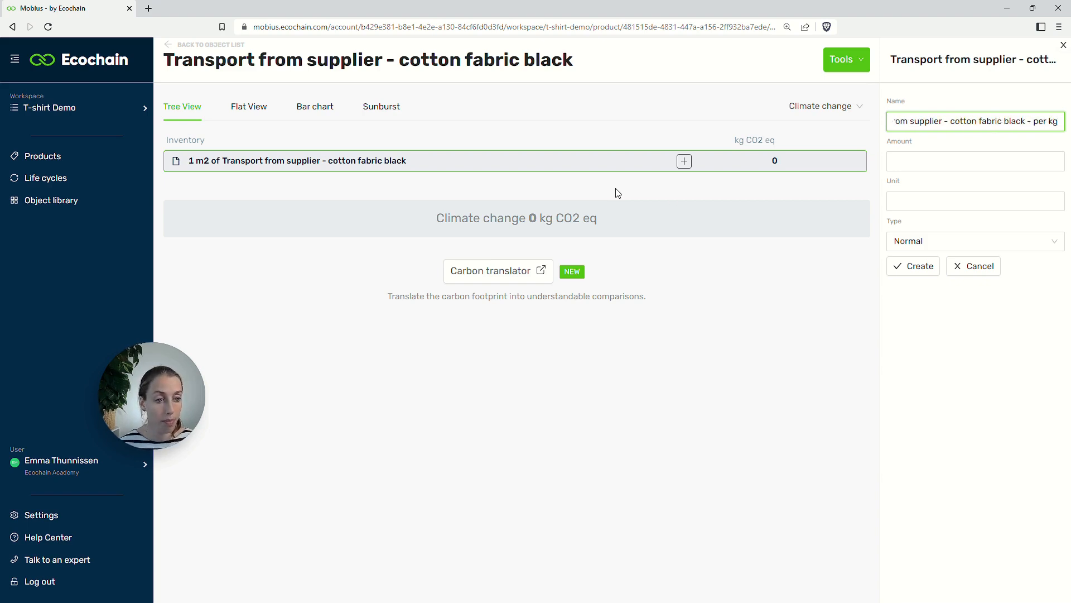
click(922, 165)
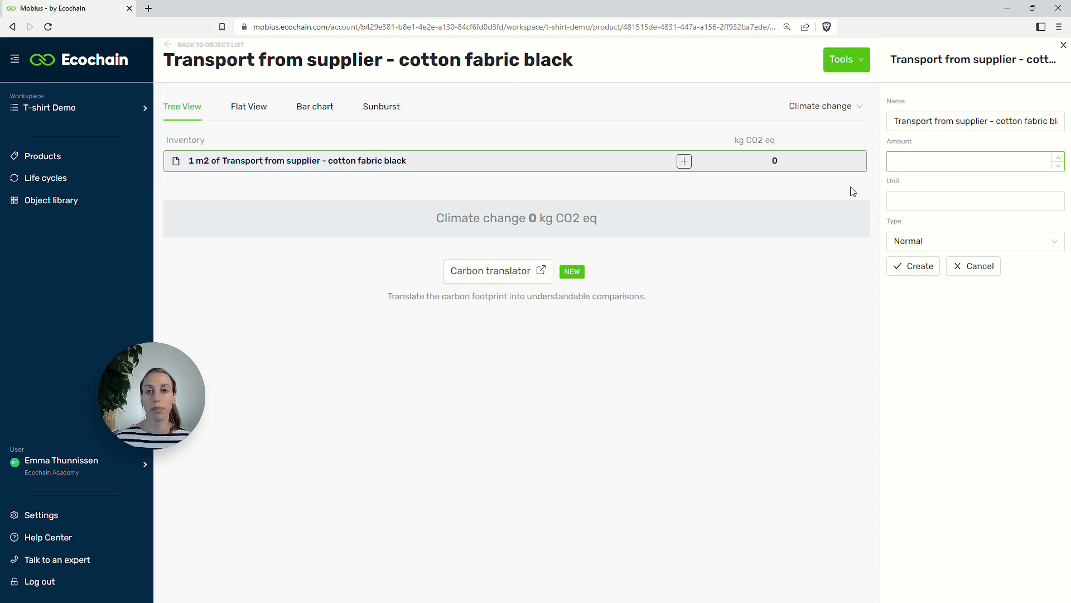
text(0.6)
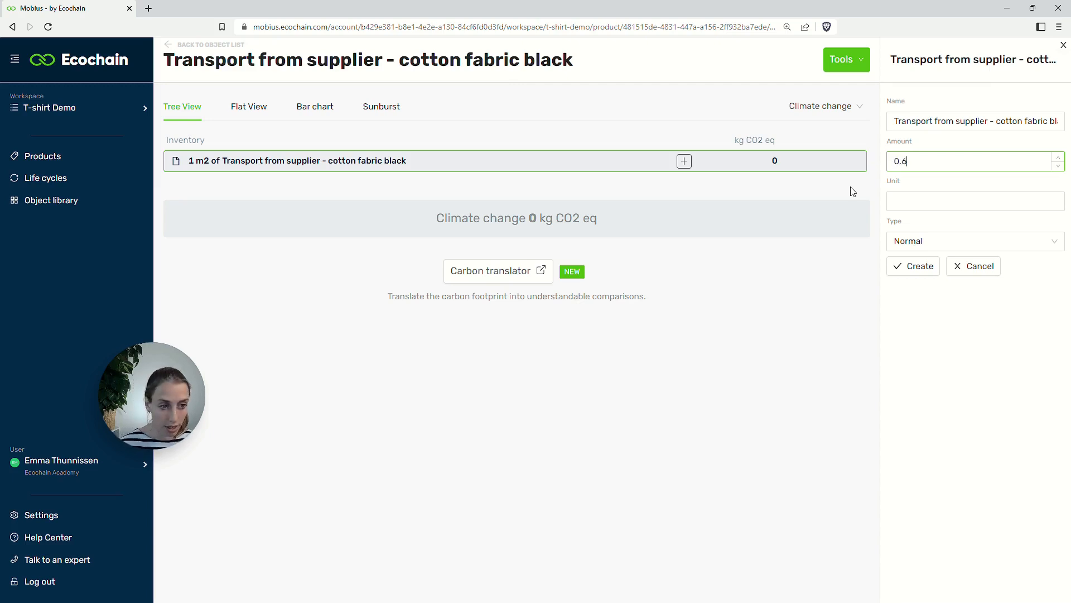
click(905, 197)
text(kg)
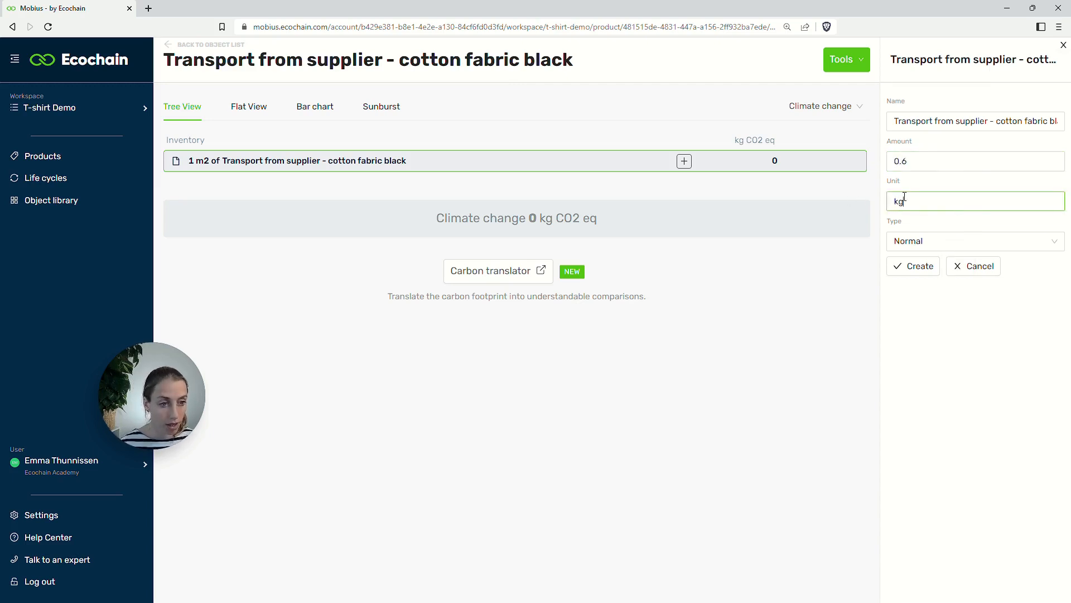
click(910, 268)
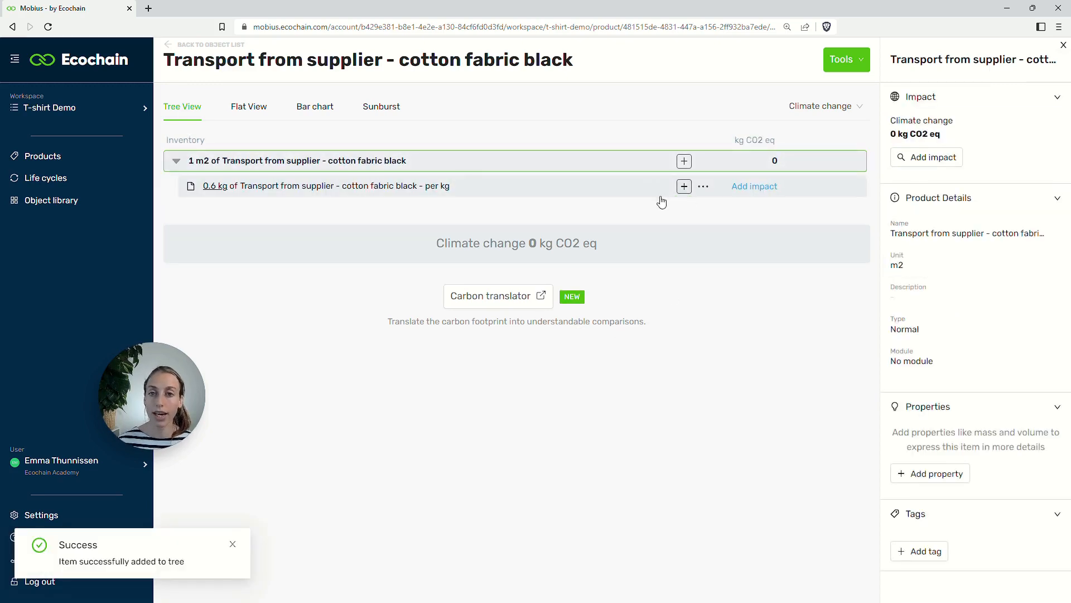
- Add Truck Transport with an amount of 1 tkm under the "Transport from supplier - cotton fabric black - per kg" item
click(684, 186)
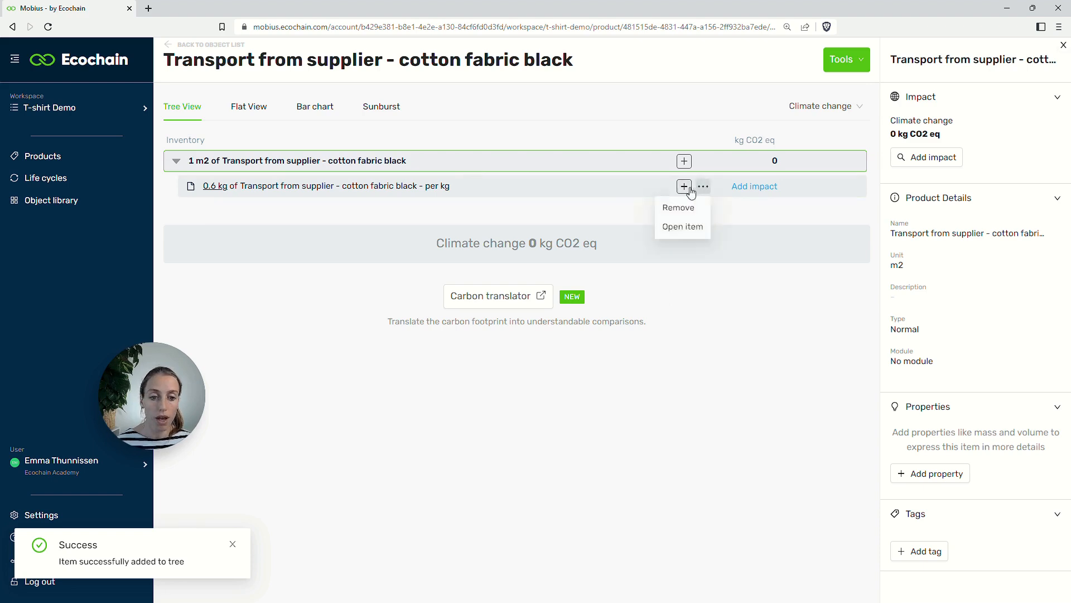
click(682, 206)
click(896, 117)
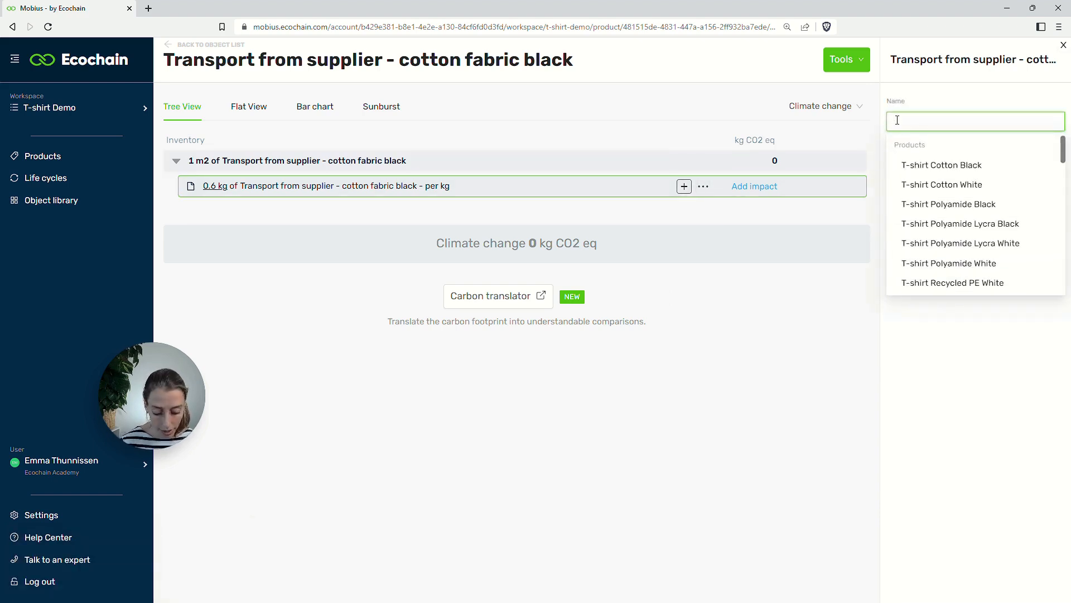
text(Truck)
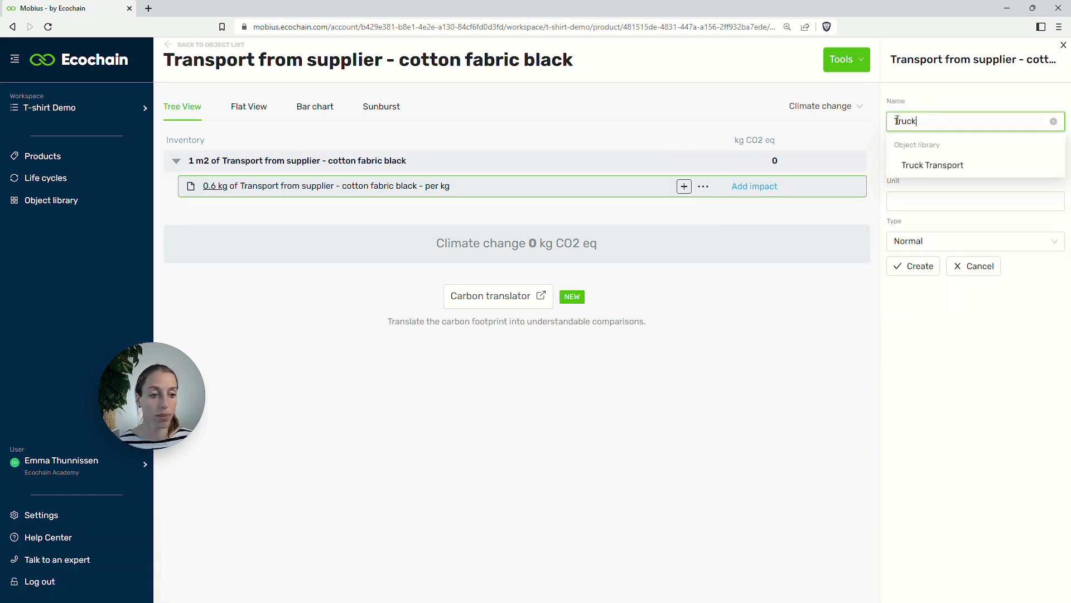
click(920, 165)
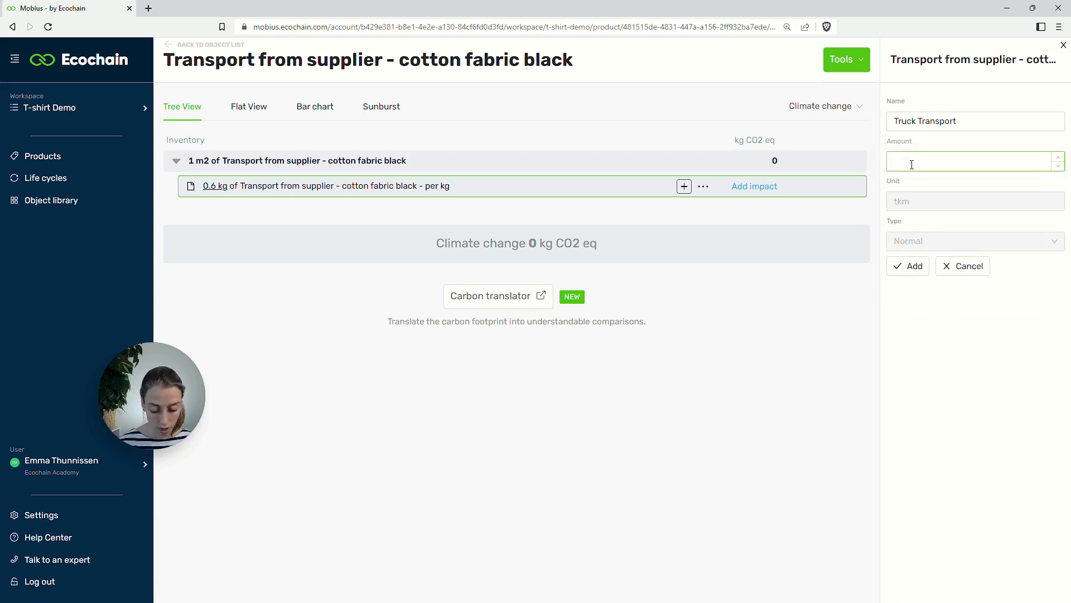
text(1)
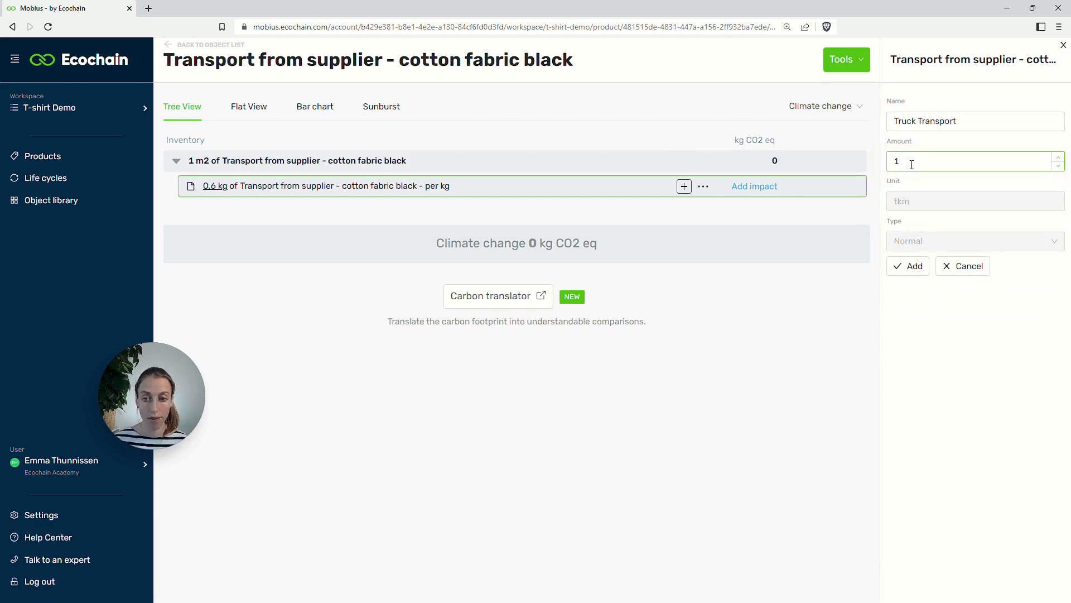
key(Return)
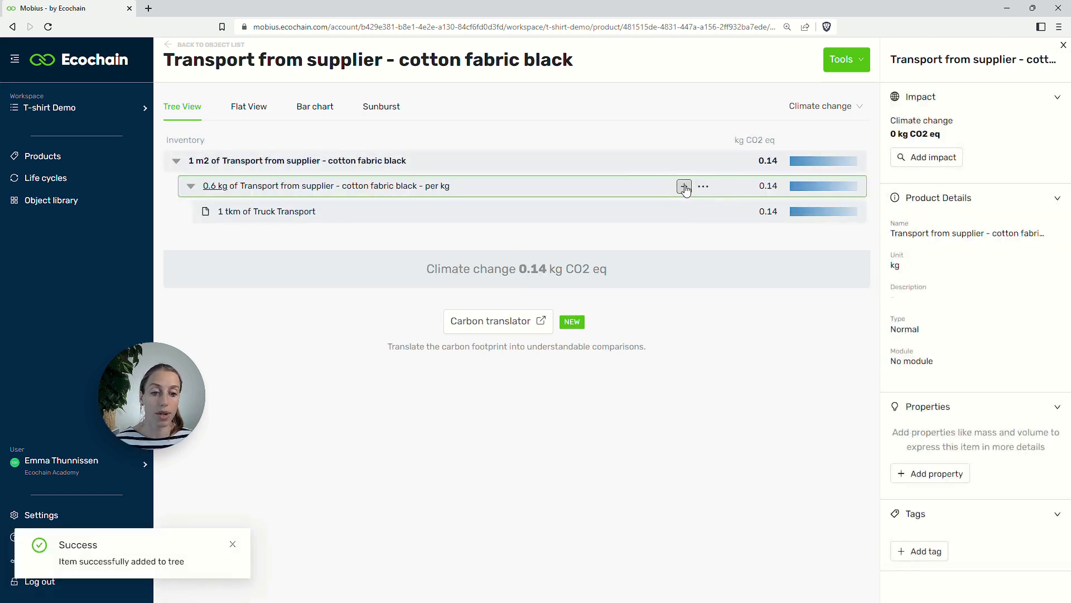
- Add Ocean ship with an amount of 1 tkm under the same per-kg transport item
click(684, 186)
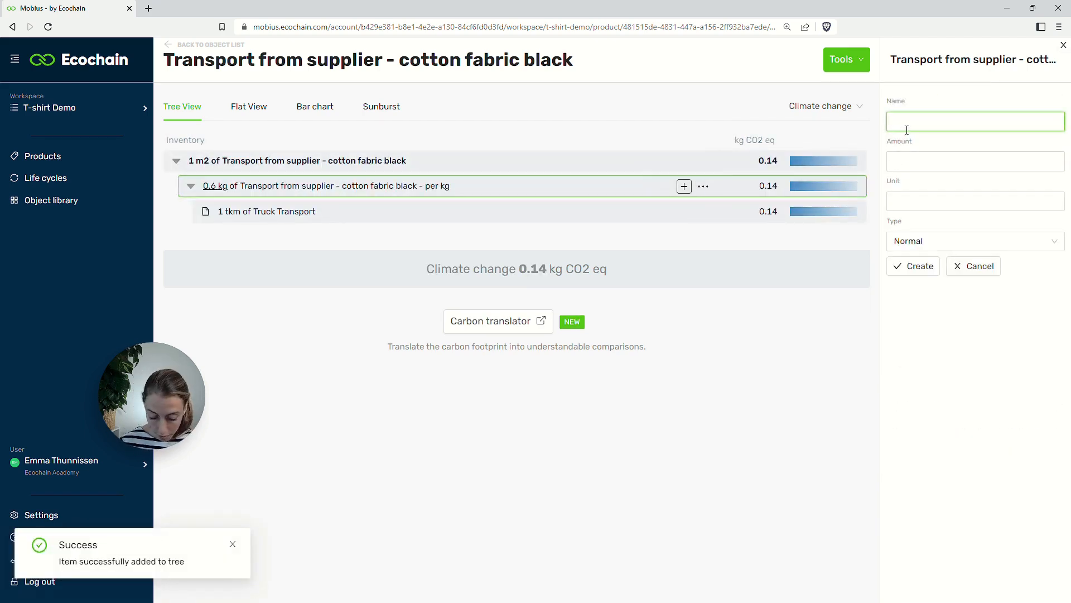
text(ean)
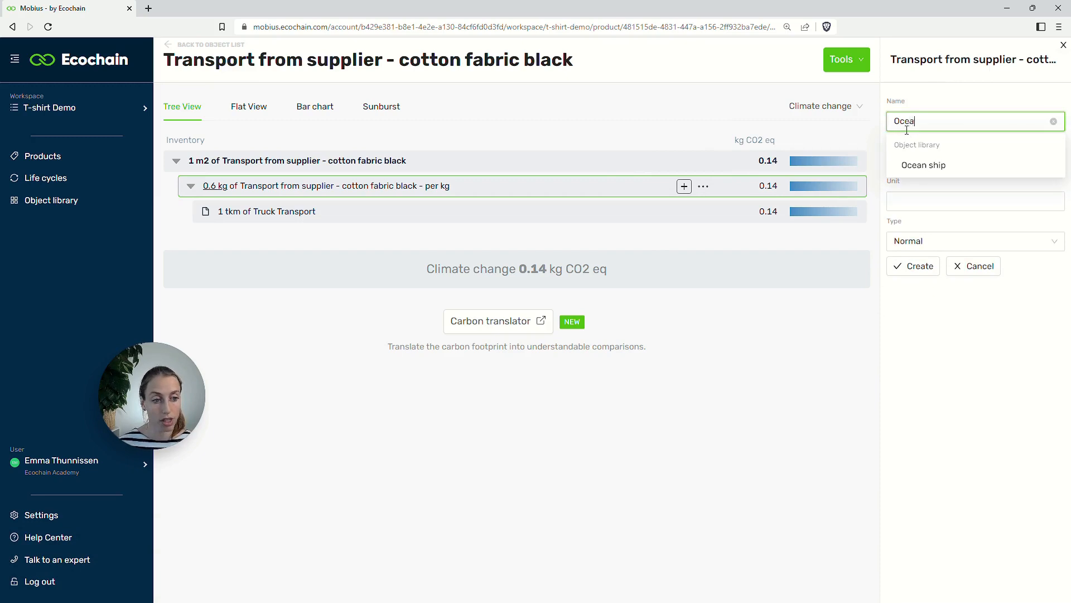
click(918, 165)
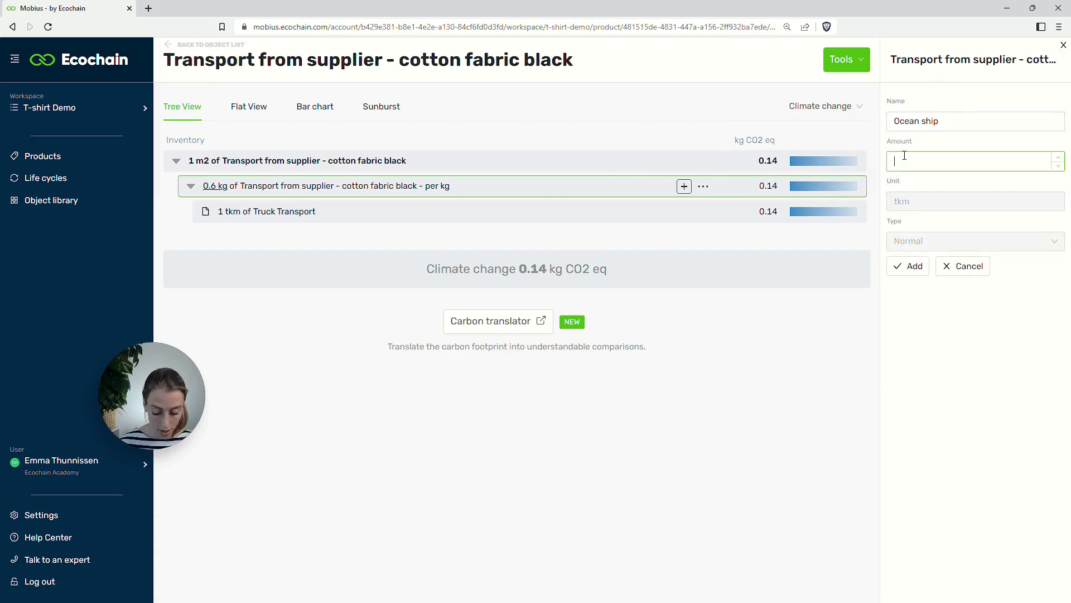
text(1)
click(908, 265)
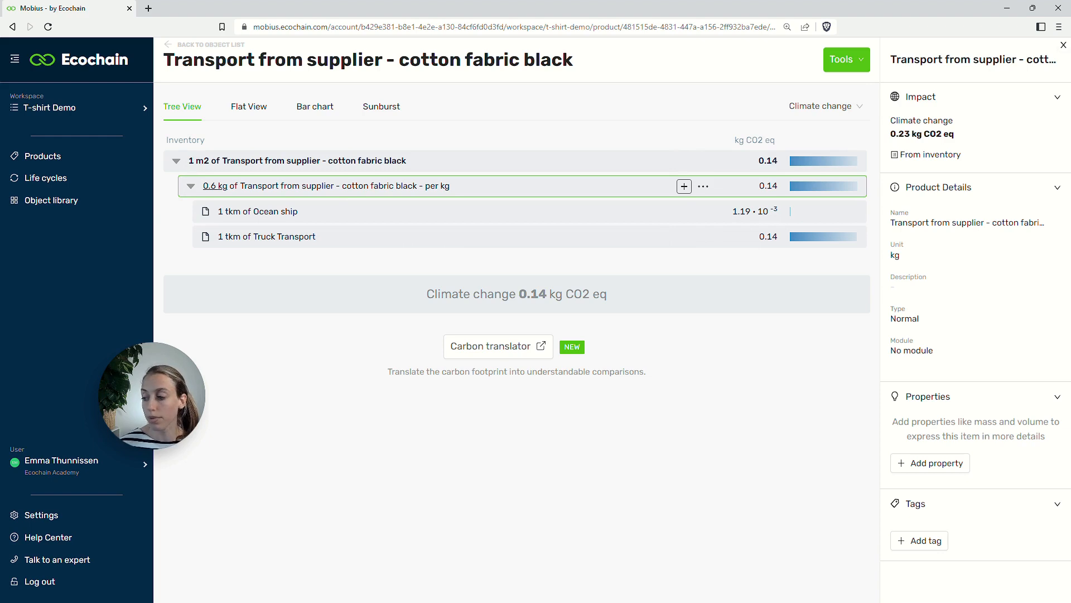
- In the Excel transport calculation, set the weight in kg to 0.6 and copy the calculated tkm value
key(alt+Tab)
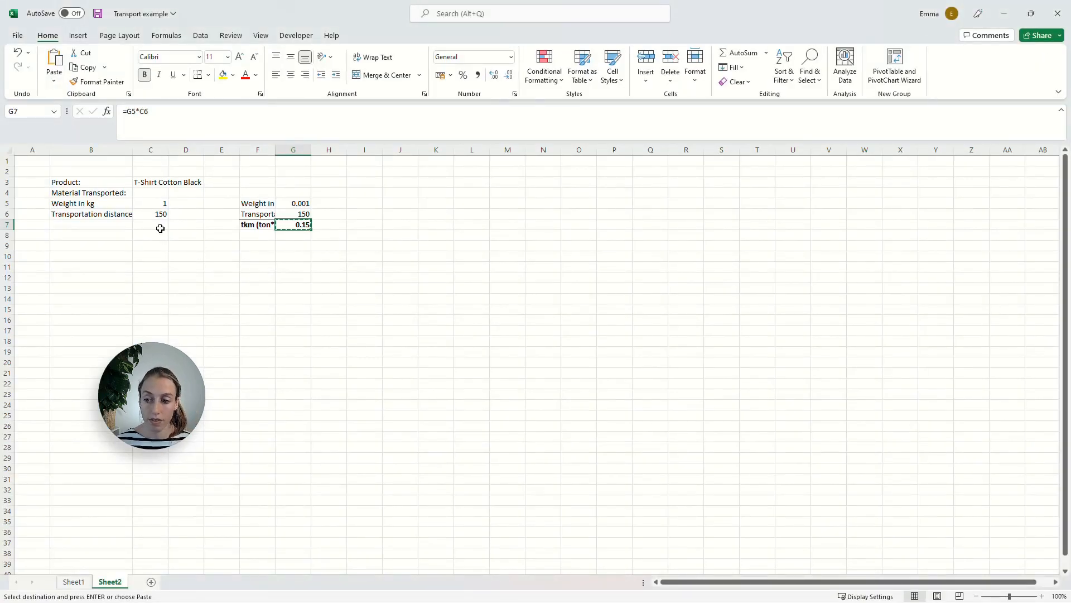
click(148, 205)
text(0.6)
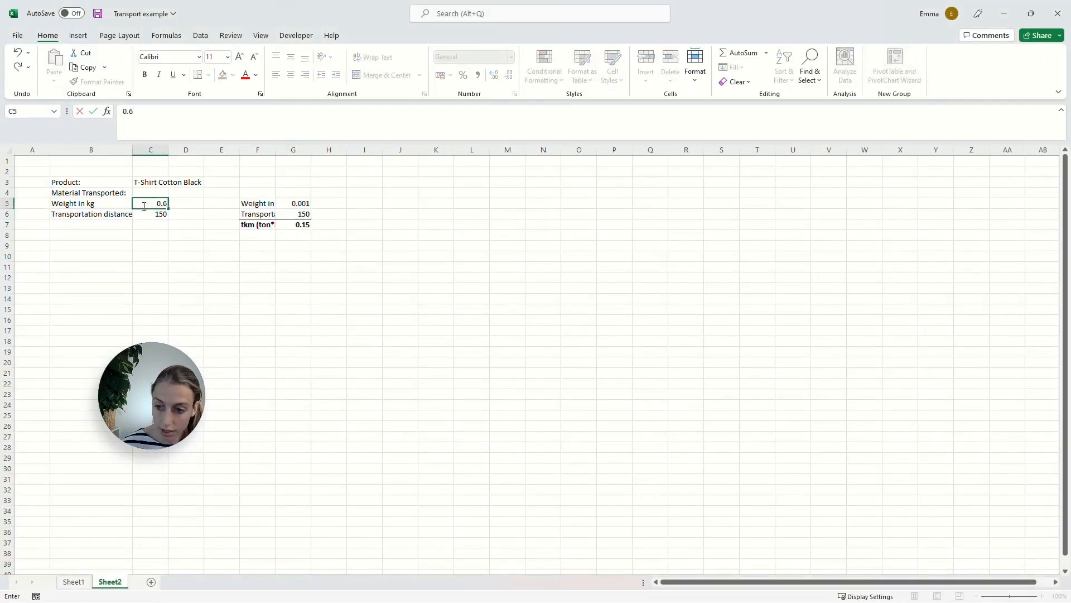
key(Return)
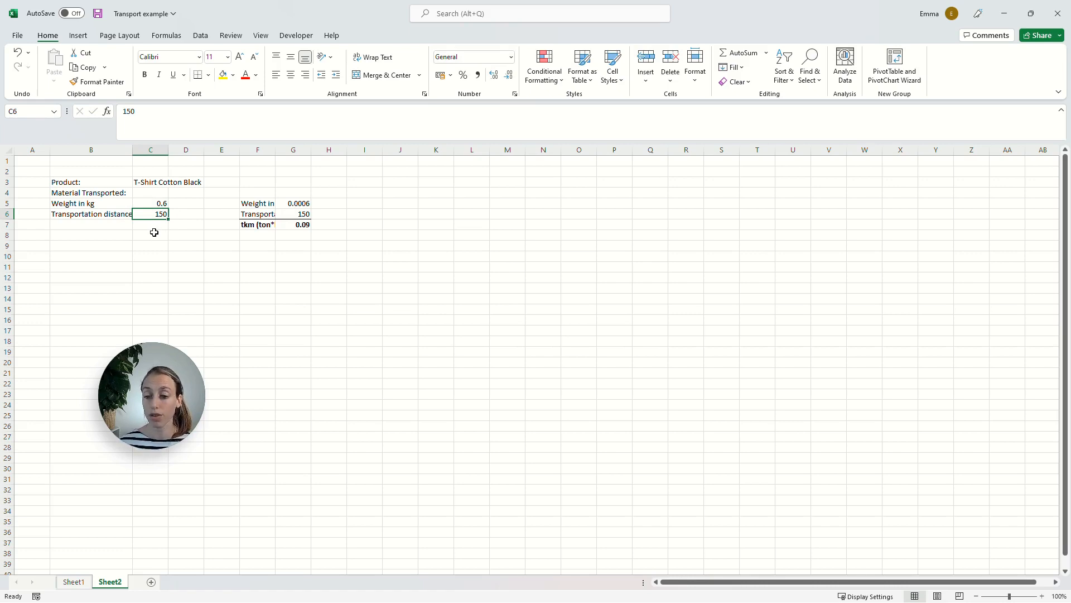
click(293, 204)
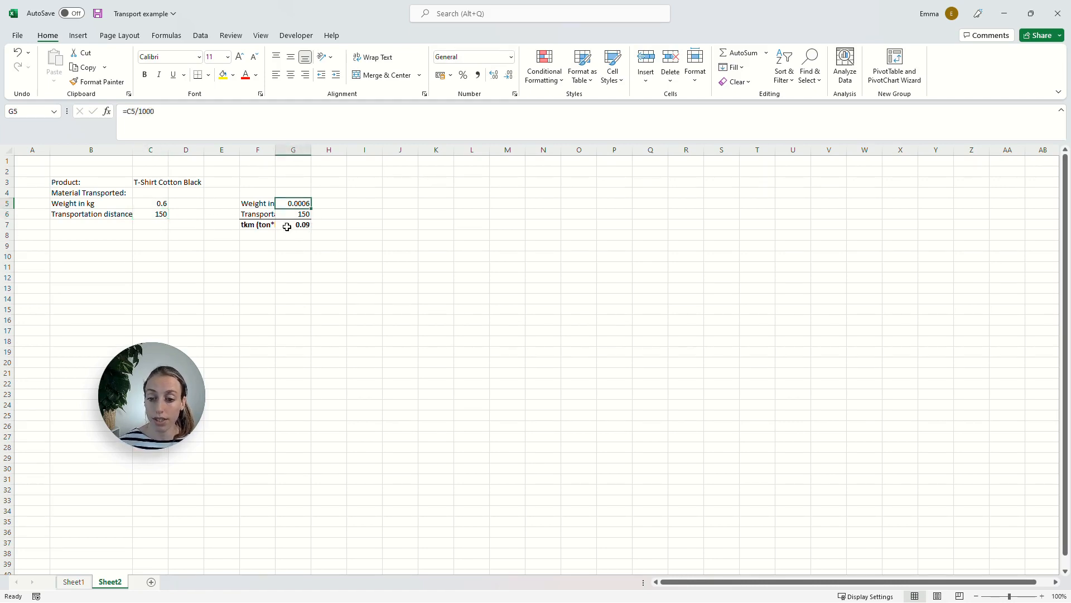
click(285, 226)
key(ctrl+c)
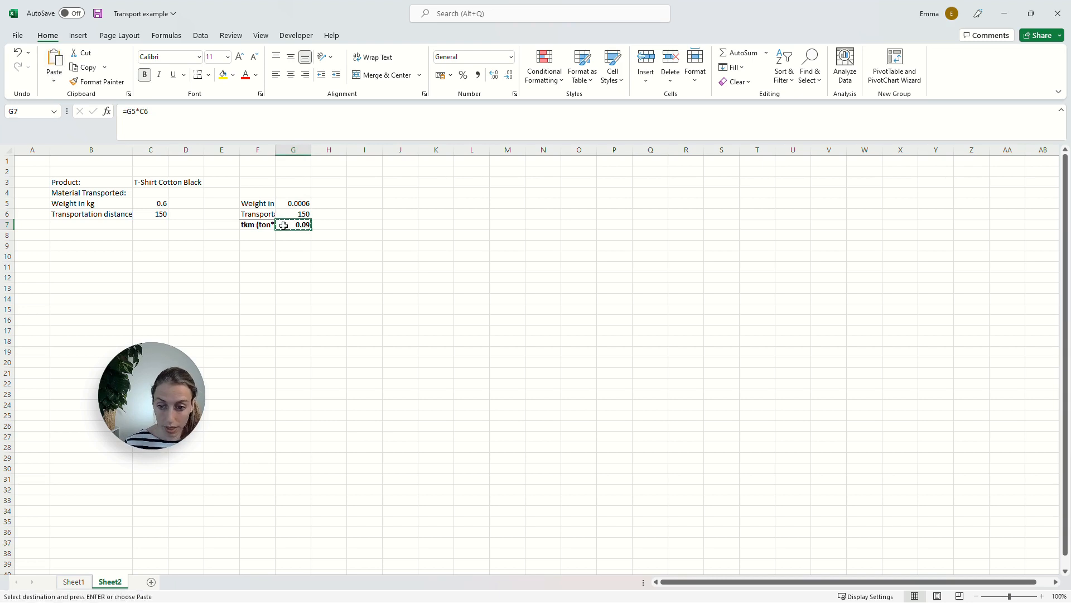
- Back in Mobius, set the Truck Transport amount to the copied 0.09 tkm
click(1004, 13)
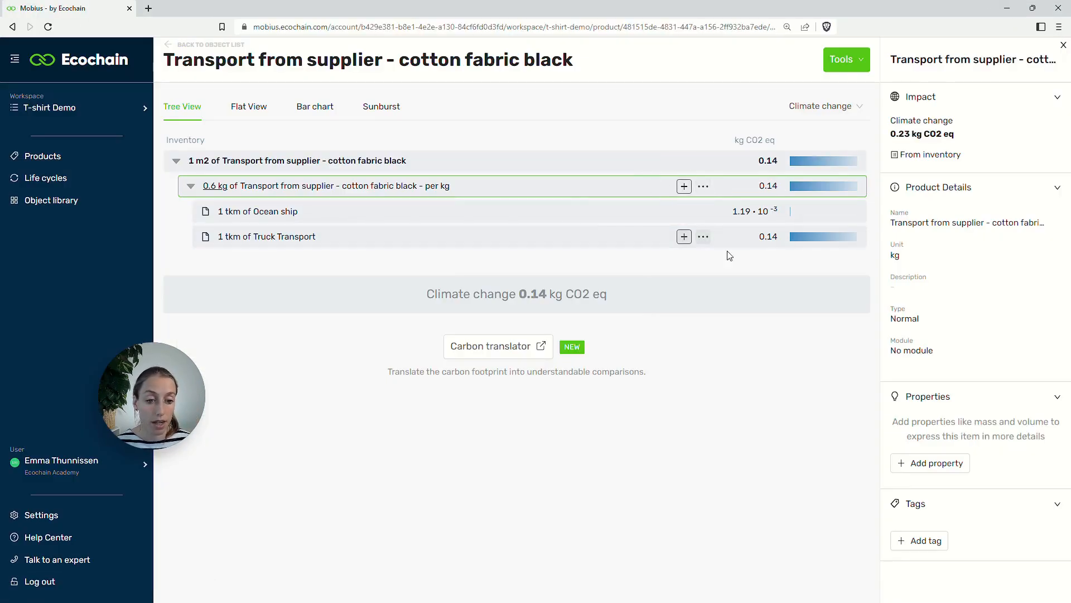
click(228, 236)
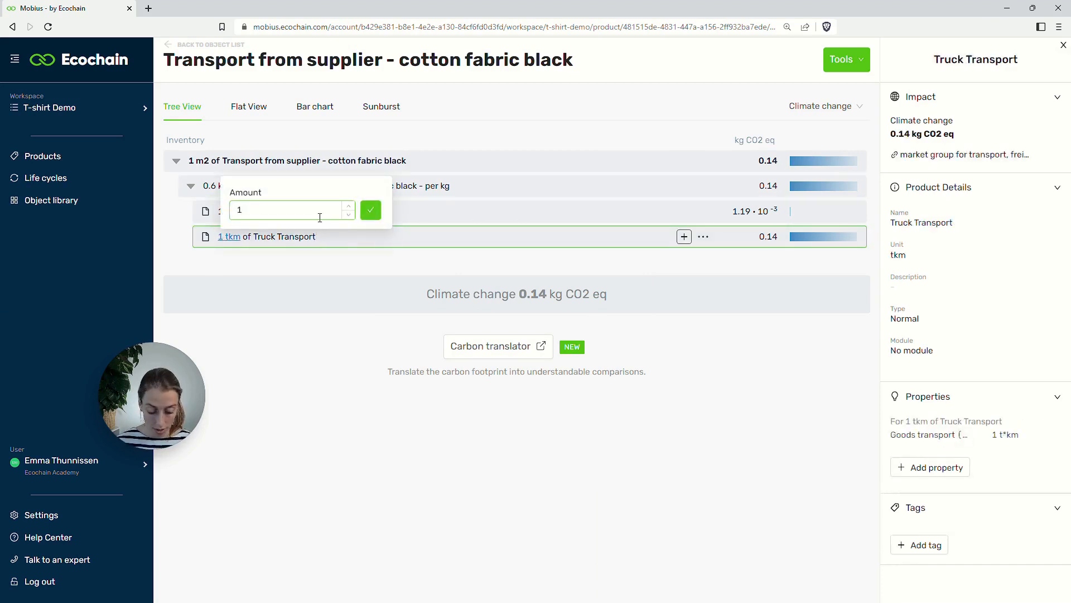
key(BackSpace)
key(ctrl+v)
key(Return)
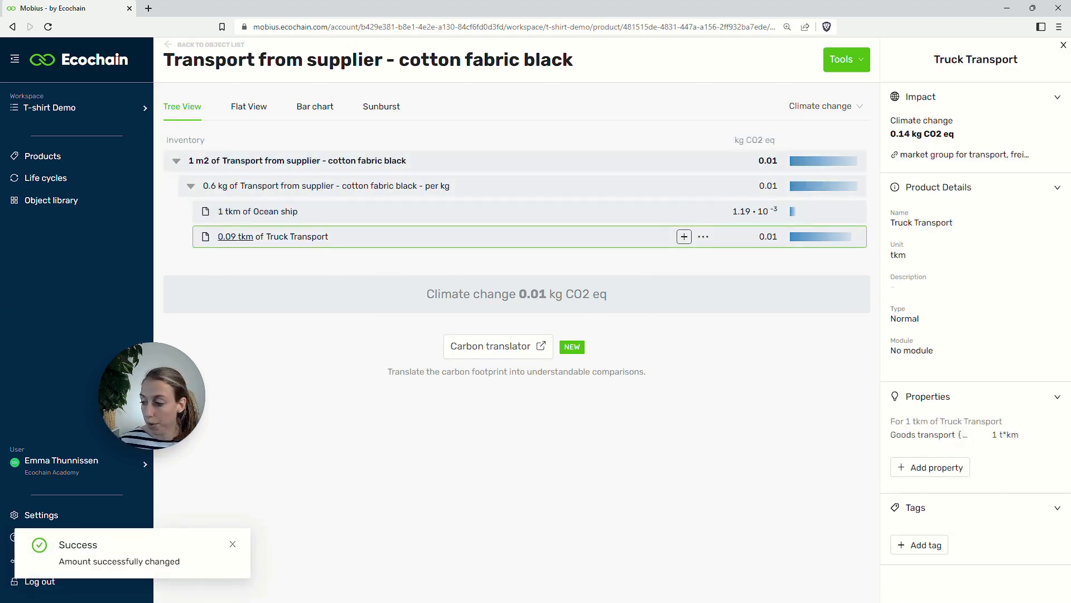
- In the Excel transport calculation, set the transportation distance to 15000 and copy the resulting tkm value
key(alt+Tab)
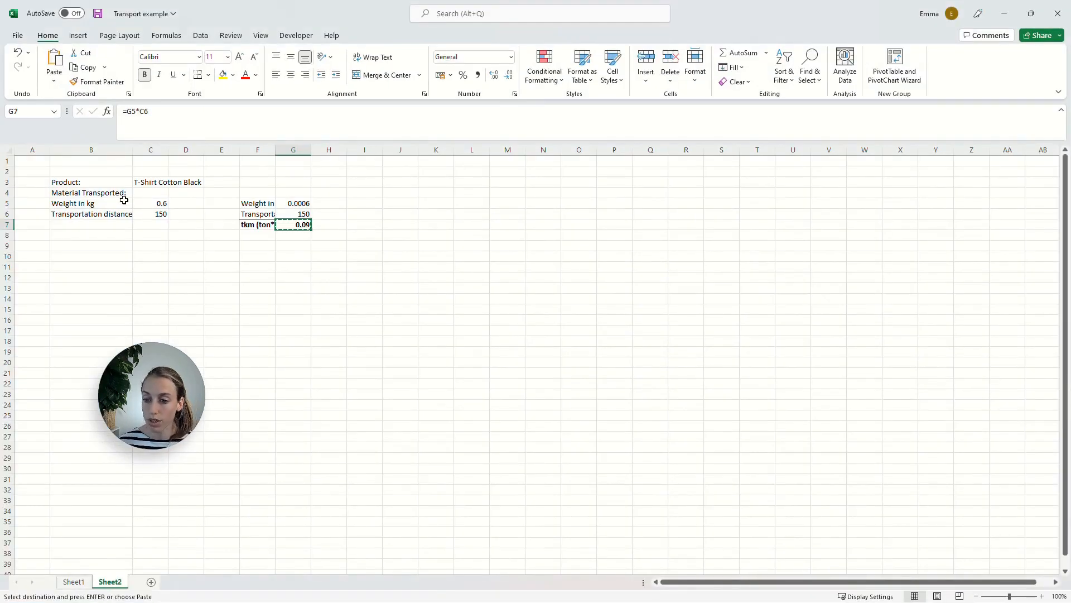
click(149, 204)
click(144, 216)
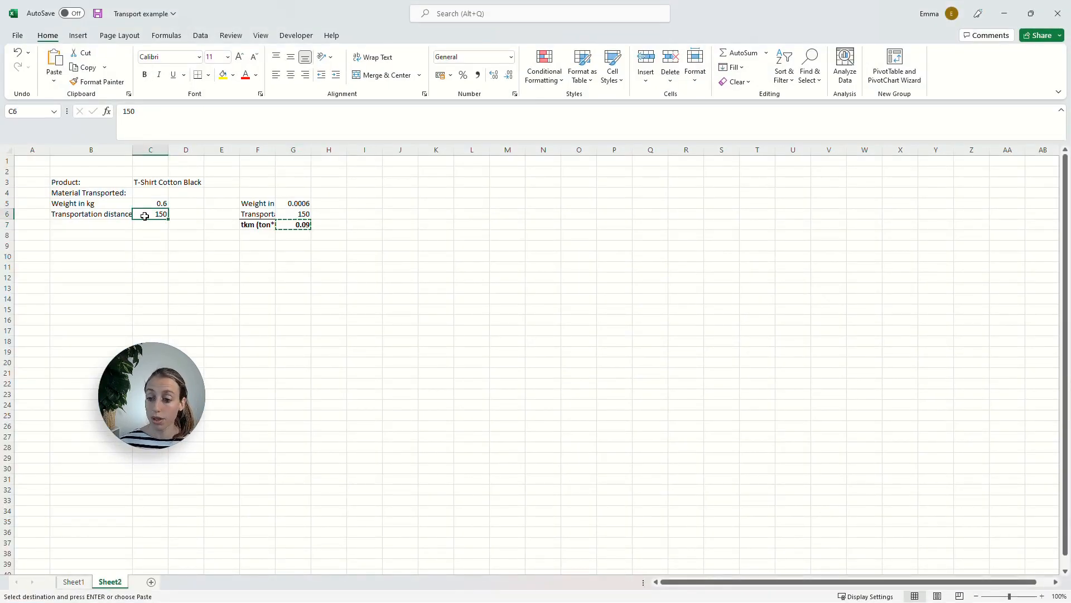
text(15000)
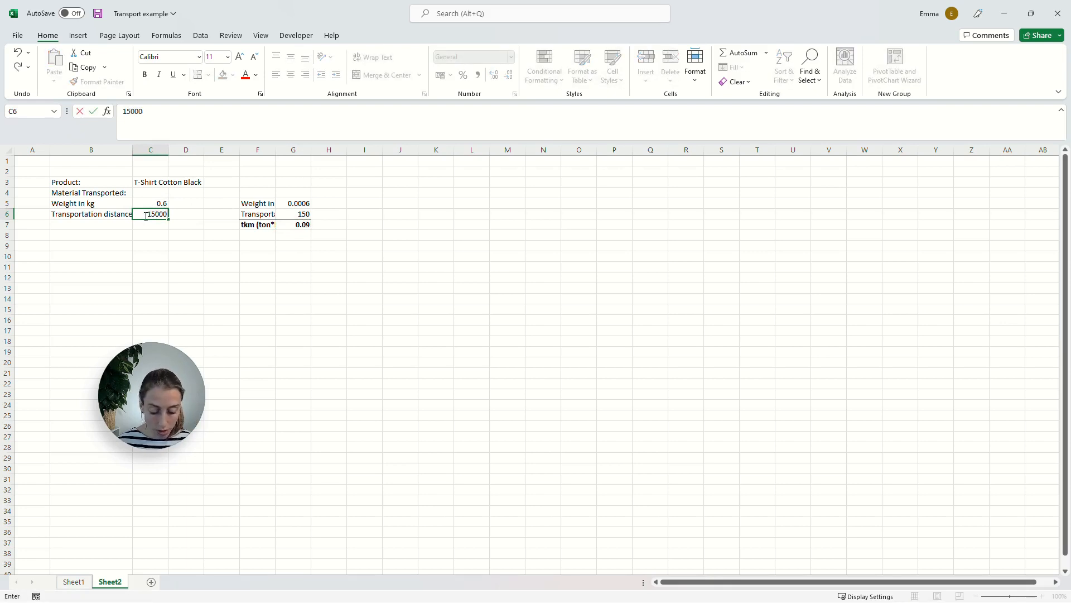
key(Return)
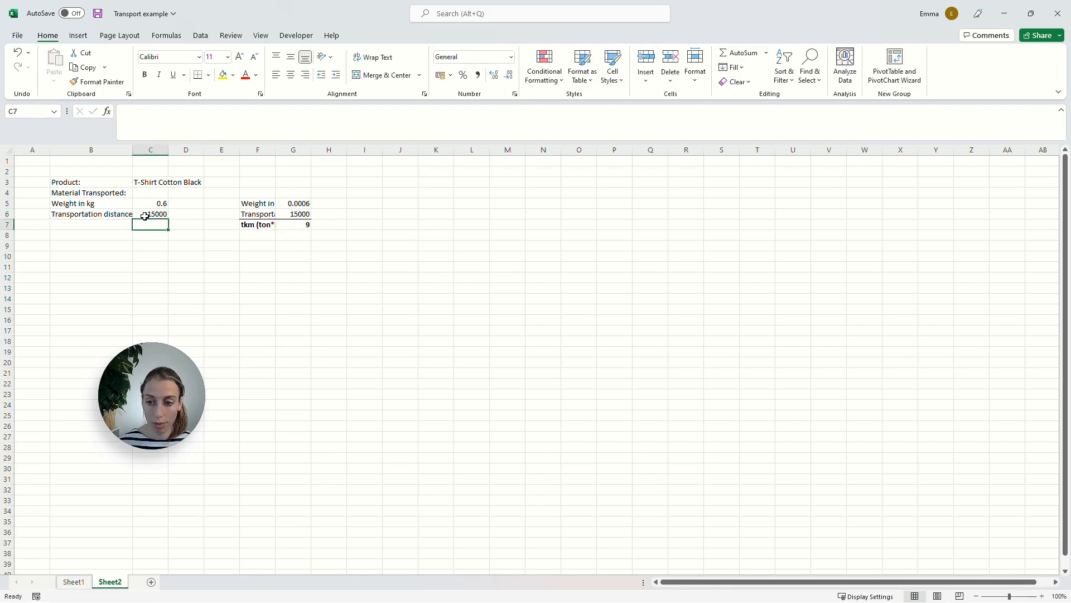
click(301, 225)
key(ctrl+c)
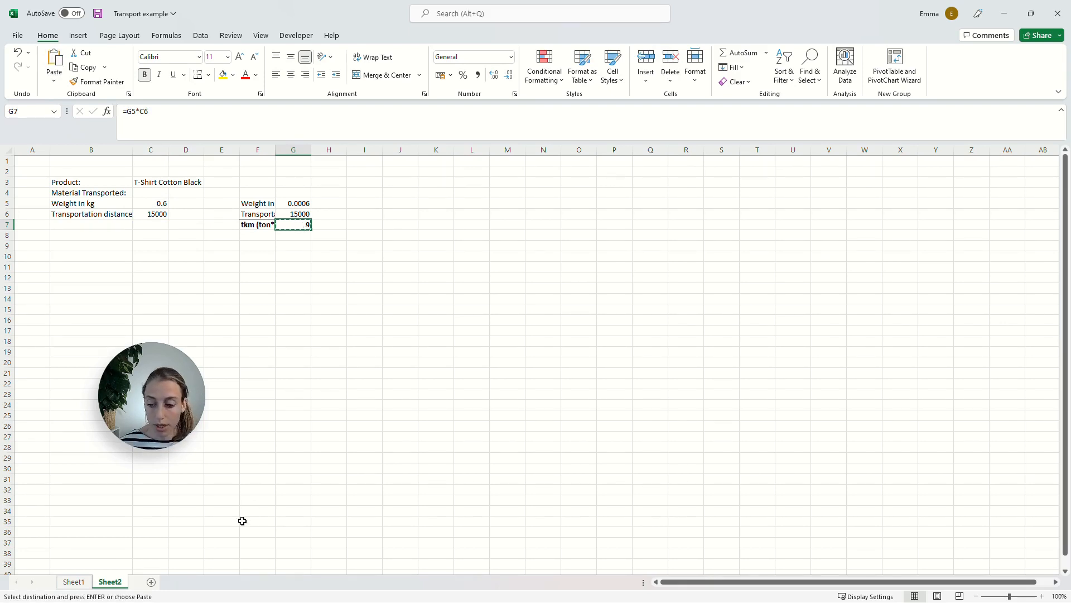
- Back in Mobius, set the Ocean ship amount to the copied 9 tkm
click(1003, 13)
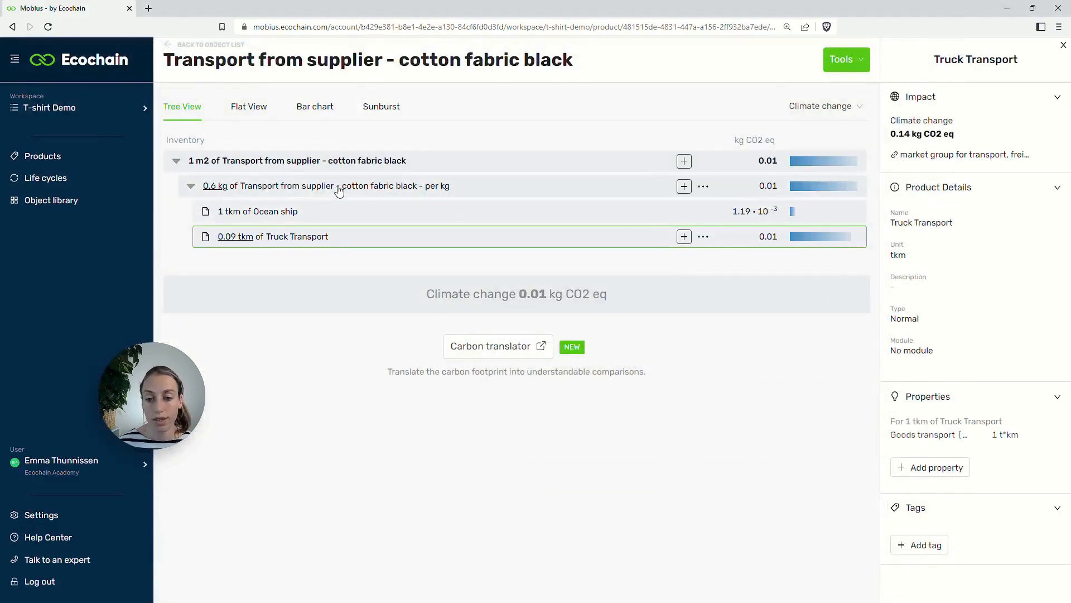
click(228, 212)
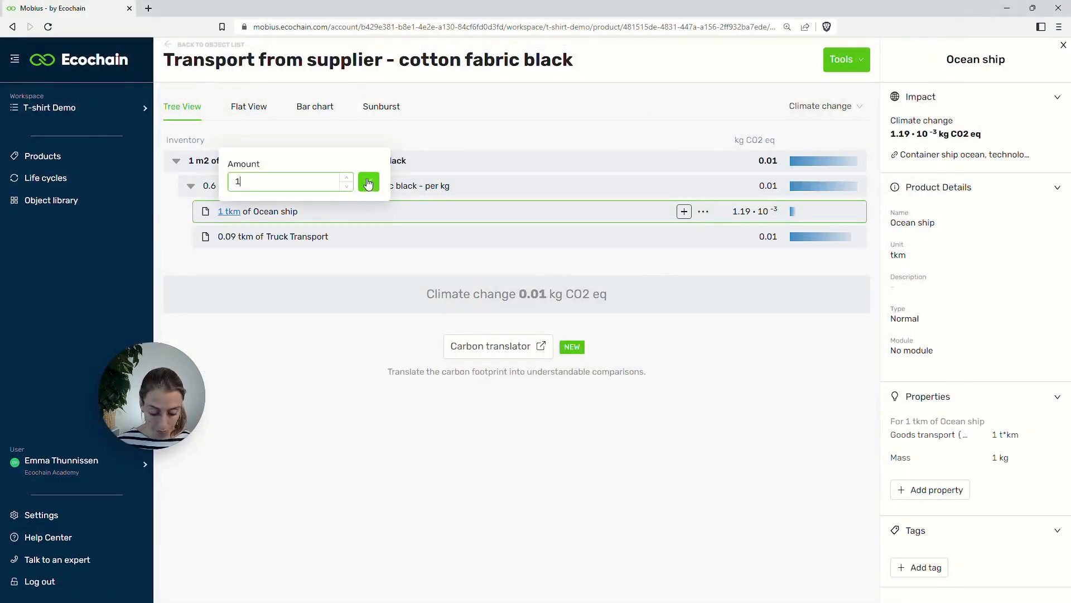
key(BackSpace)
key(ctrl+v)
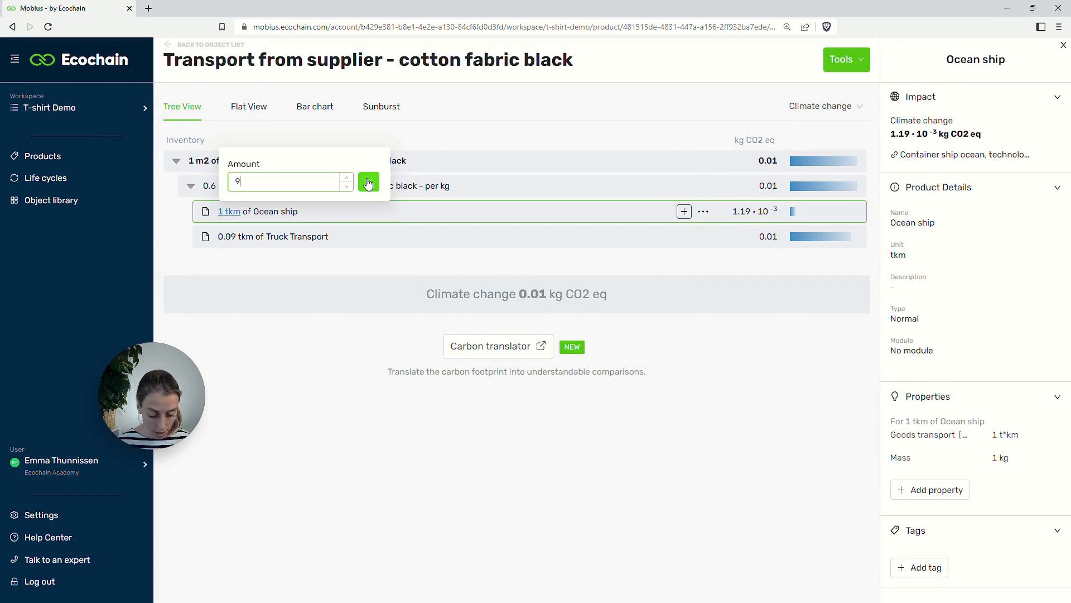
click(368, 183)
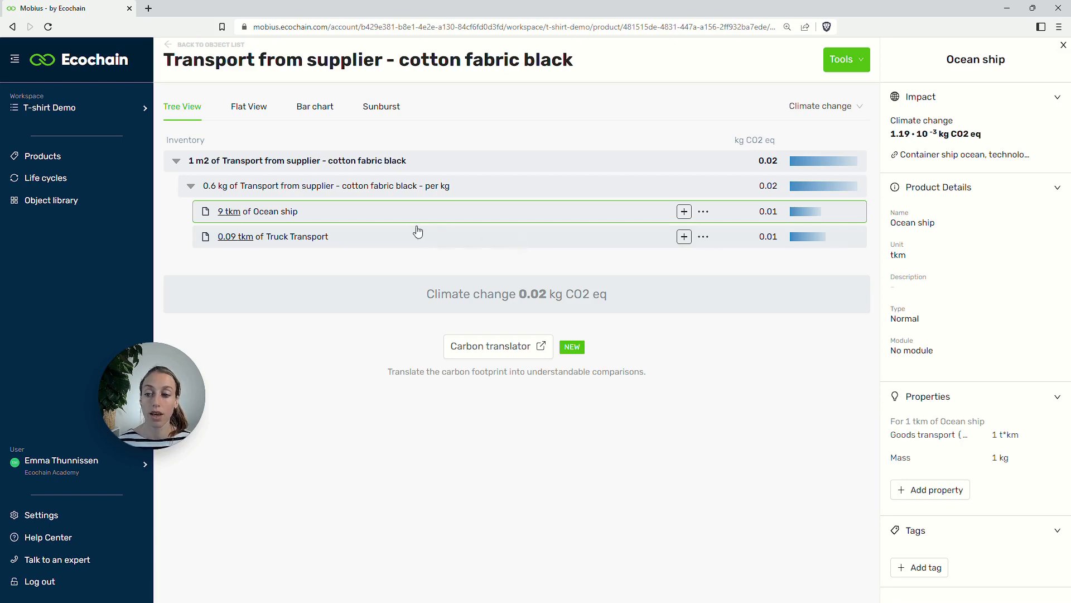
- In the T-shirt Cotton Black product, add 1.2 m2 of "Transport from supplier - cotton fabric black" under Cotton Fabric Black
click(47, 162)
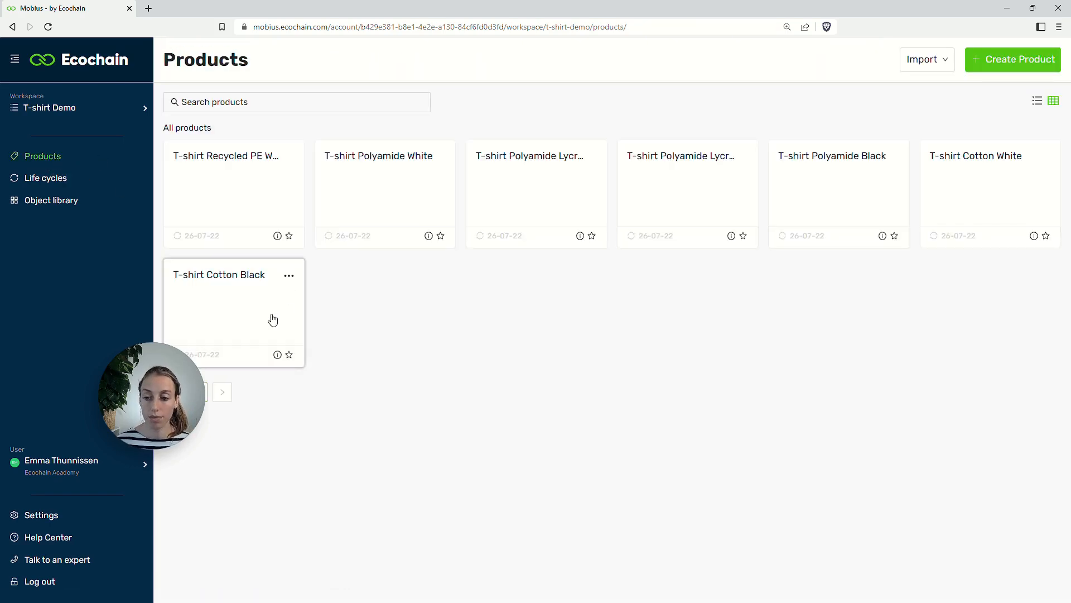
click(262, 303)
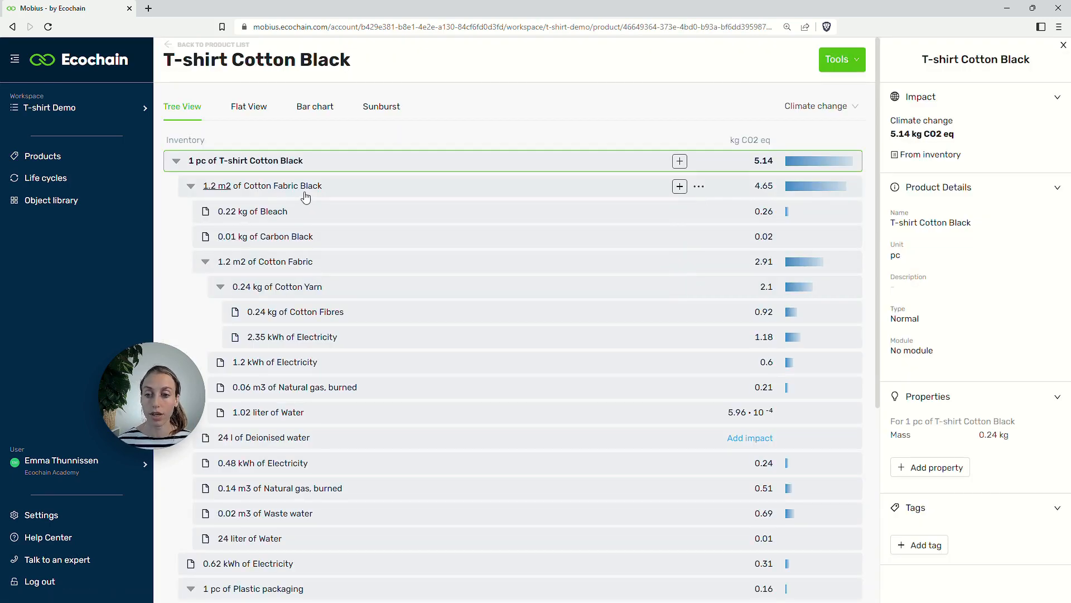
click(303, 194)
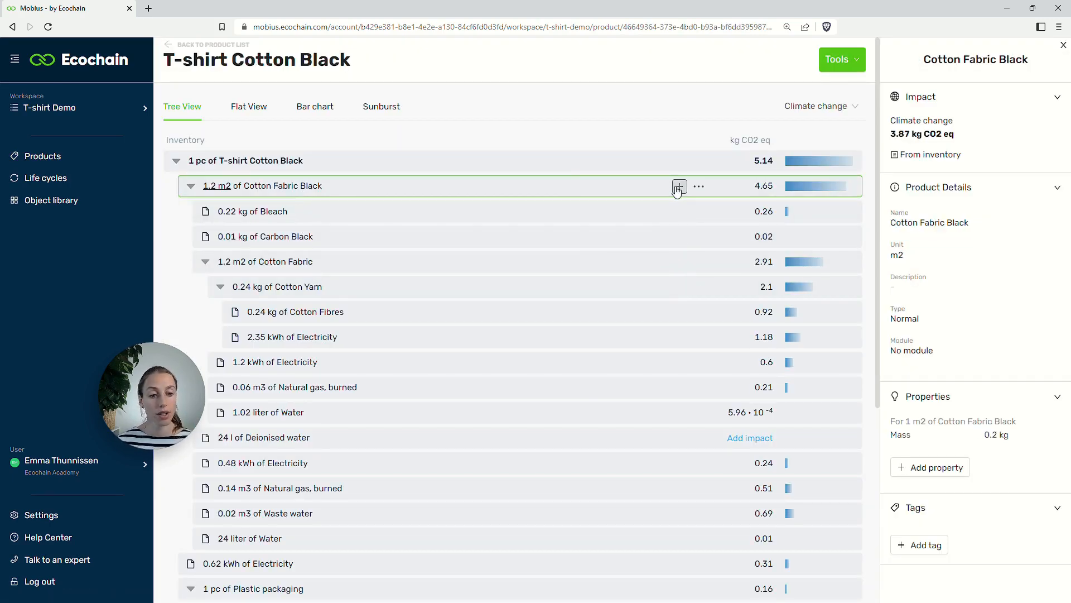
click(680, 186)
text(Tr)
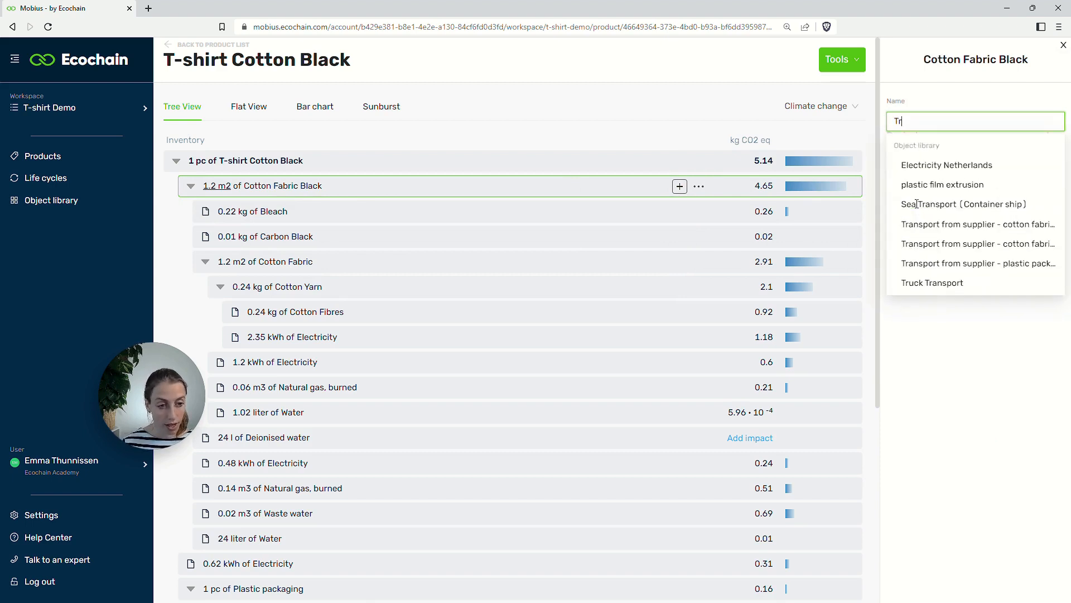
text(ansport)
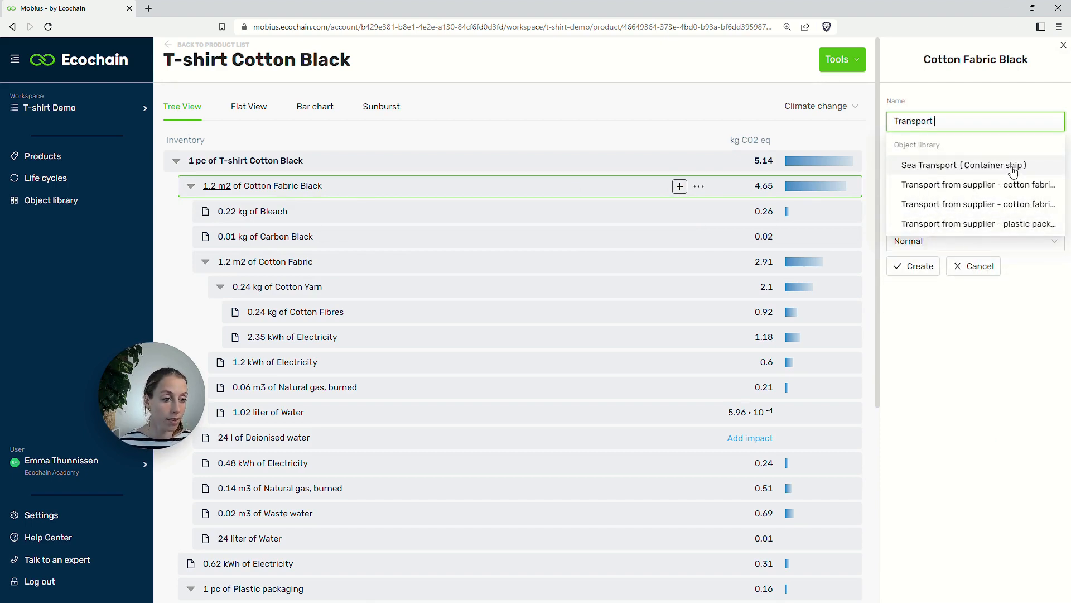
click(989, 186)
click(895, 162)
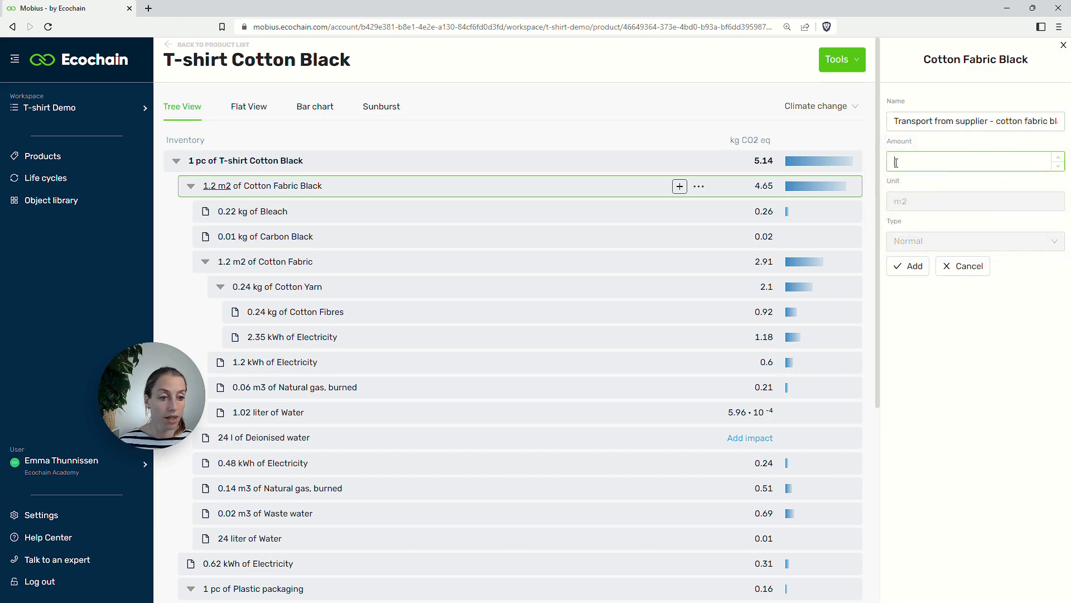
text(.2)
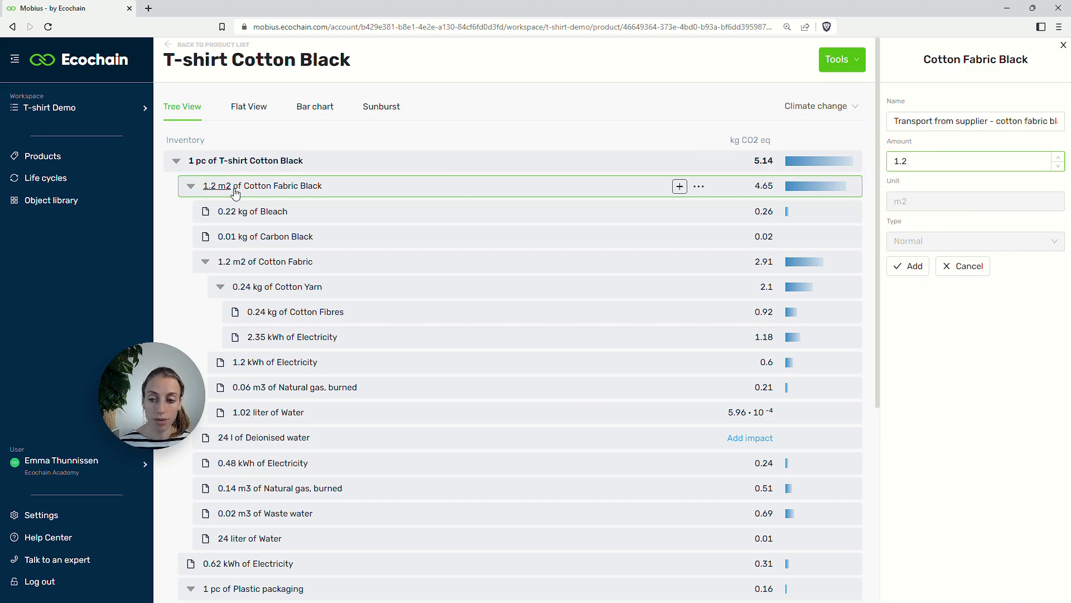
click(909, 272)
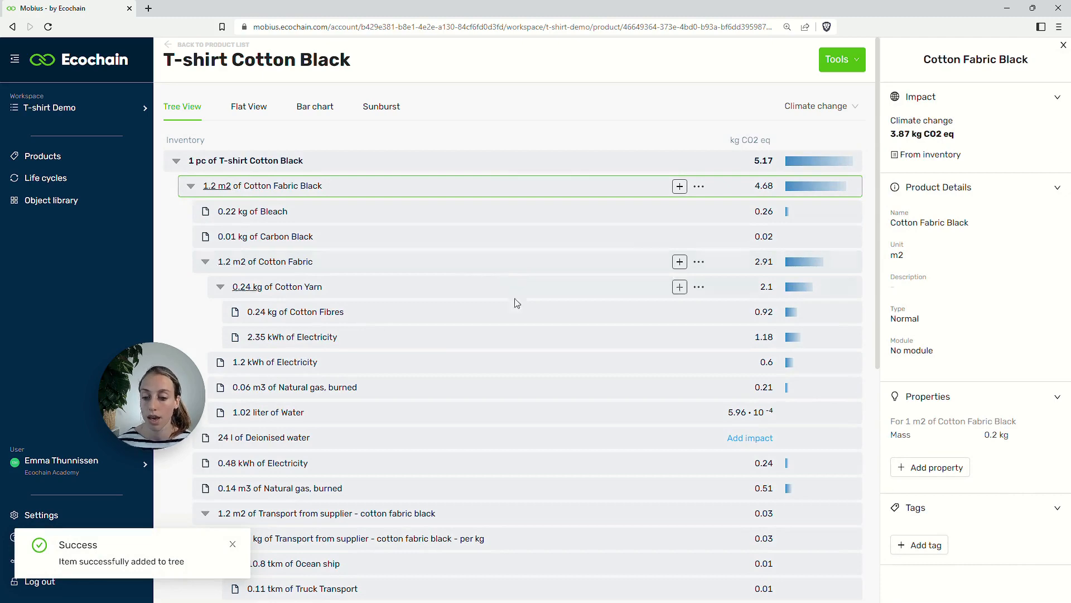
scroll(495, 302, down, 5)
scroll(492, 302, up, 4)
scroll(492, 302, down, 4)
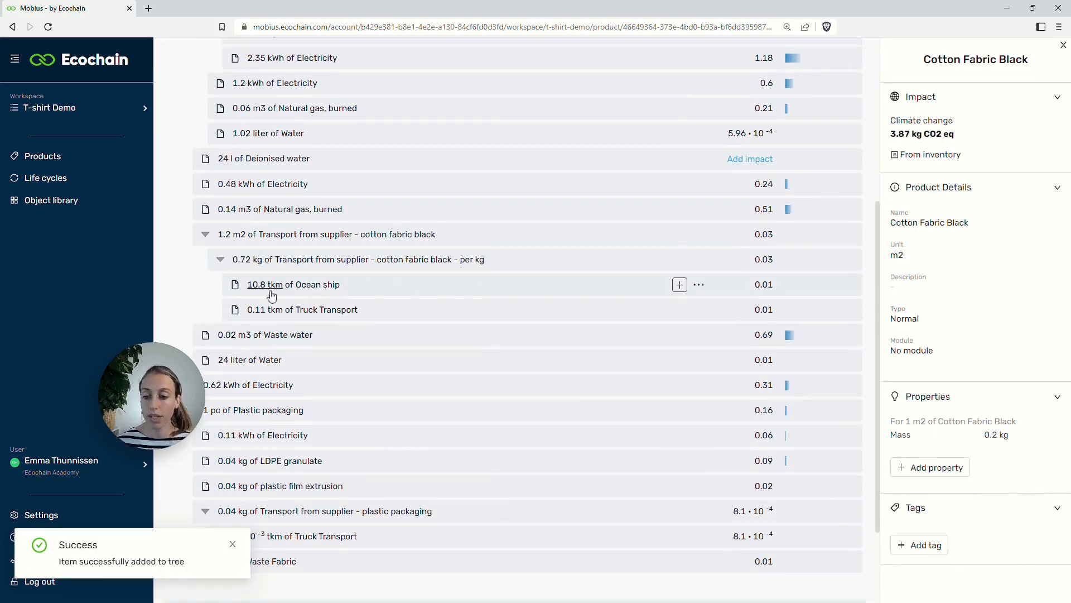